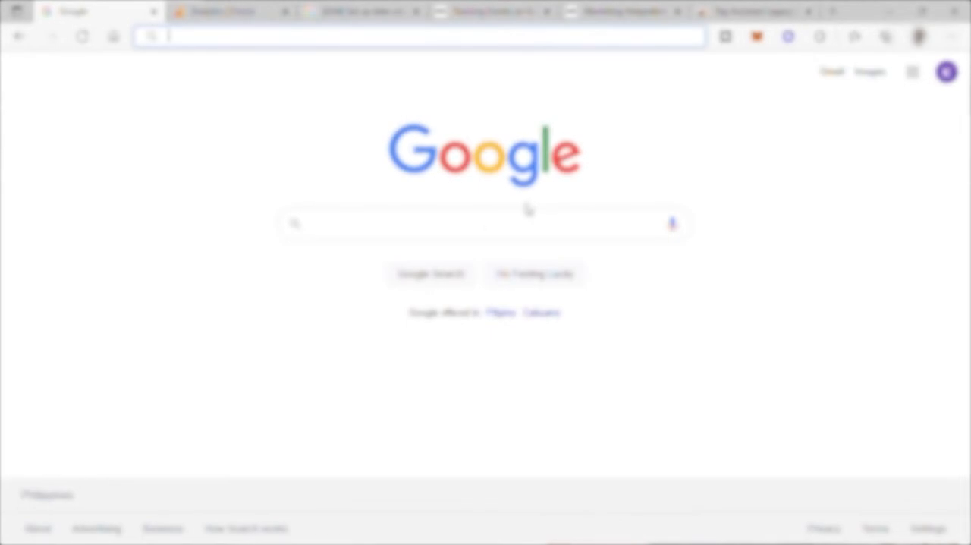
Search Google for "google analytics"
left_click(451, 230)
type("goog")
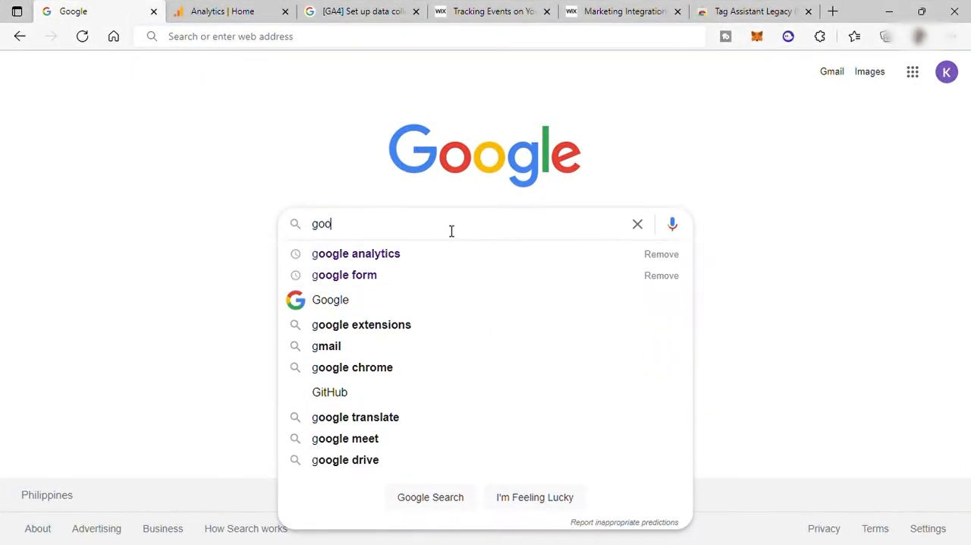
left_click(443, 255)
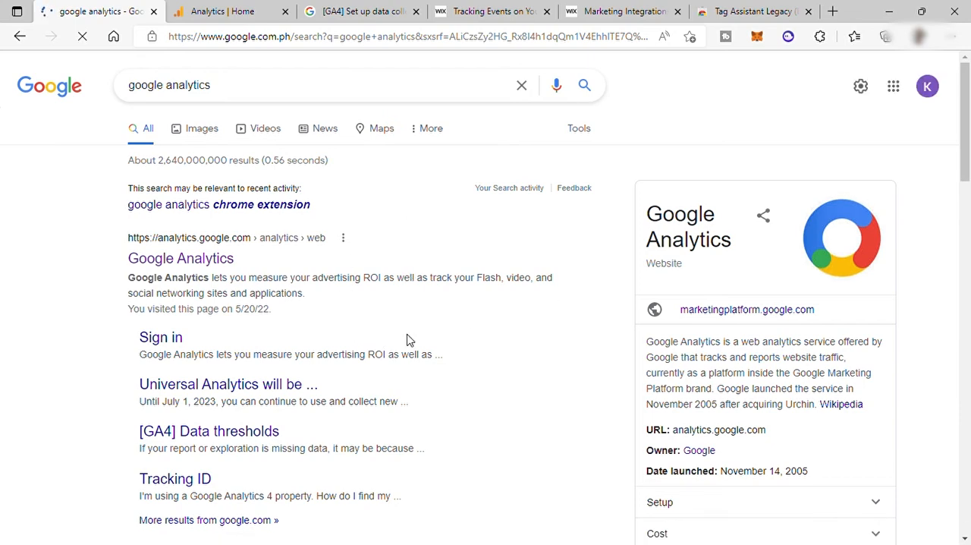
Expand the related question "What is Google Analytics used for?" and read its answer on purpose and availability
scroll(441, 281, "down", 4)
left_click(362, 305)
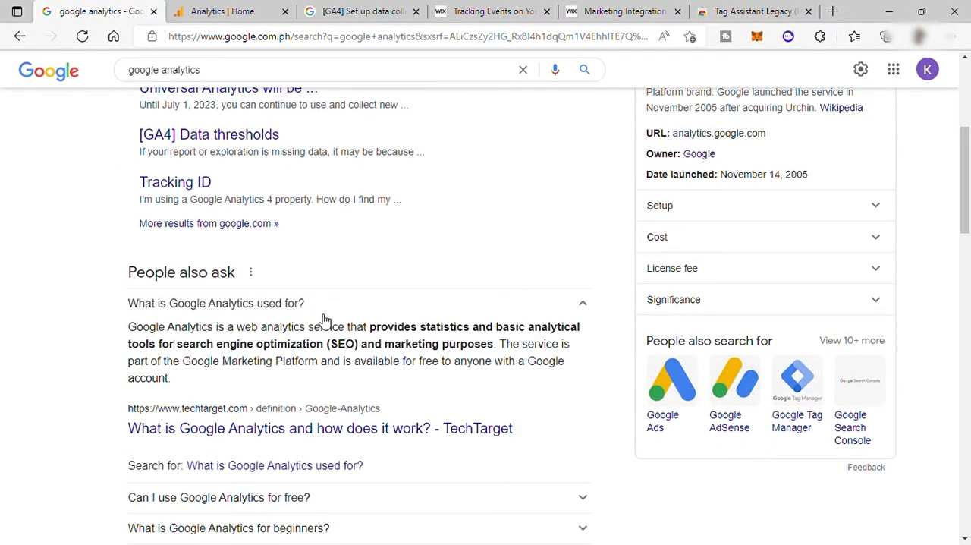
left_click_drag(349, 333, 485, 354)
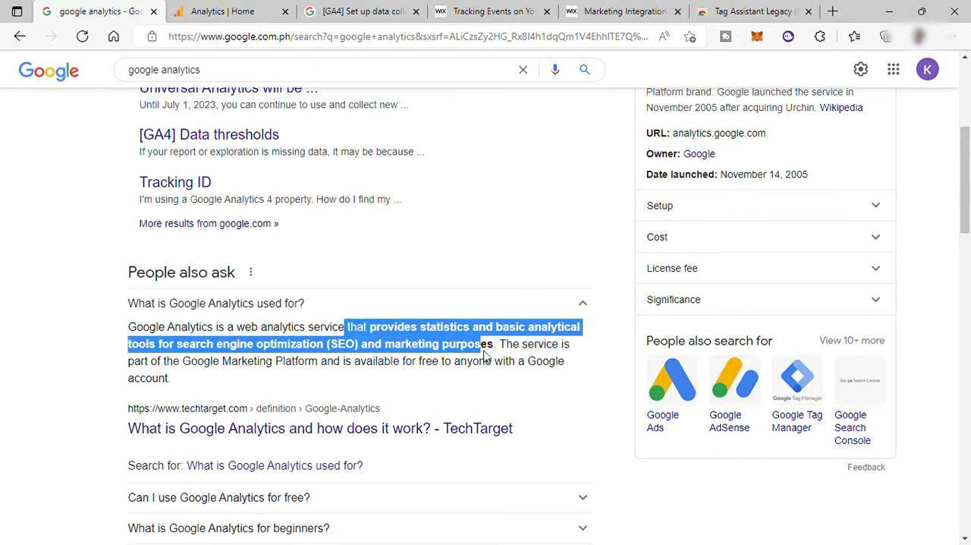
left_click(300, 349)
left_click_drag(290, 348, 493, 348)
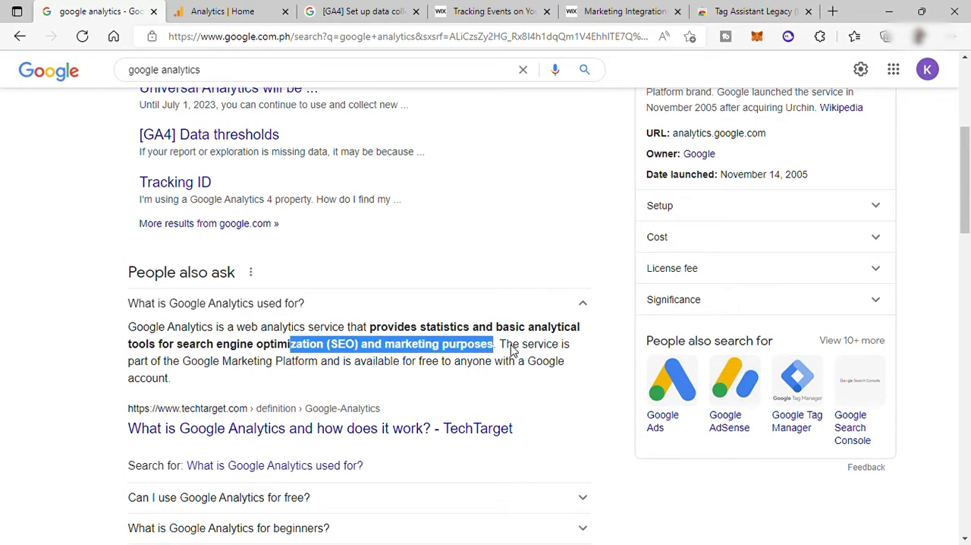
left_click(518, 353)
left_click_drag(500, 348, 452, 376)
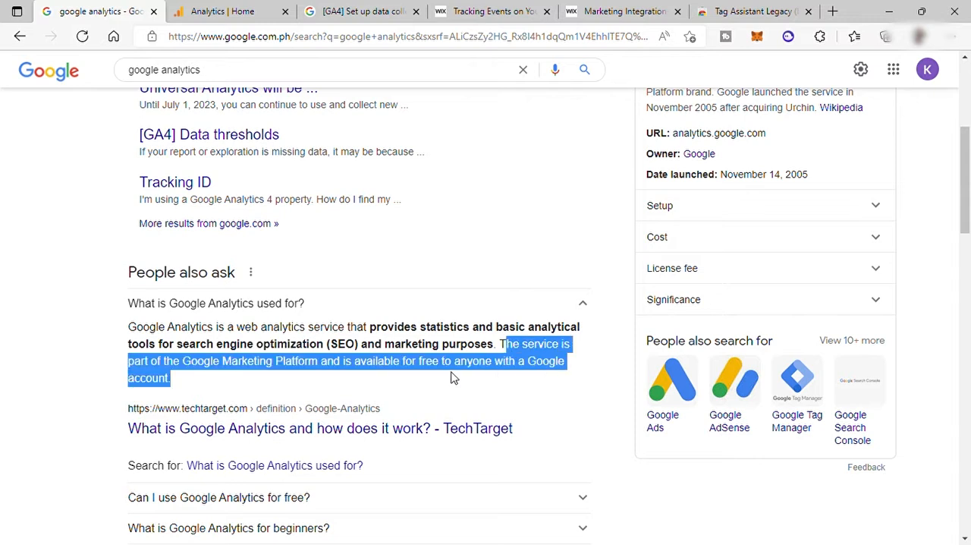
left_click(344, 369)
left_click_drag(335, 364, 383, 387)
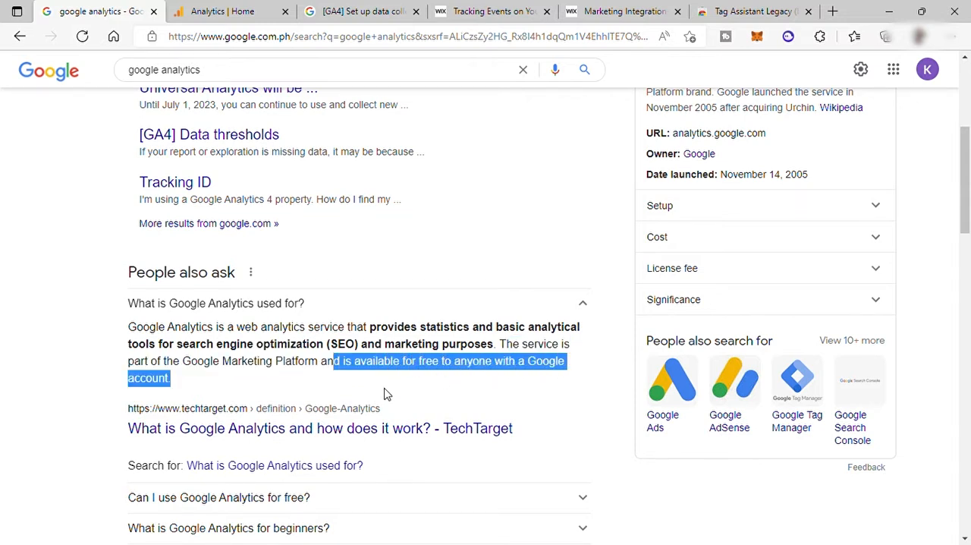
left_click(470, 400)
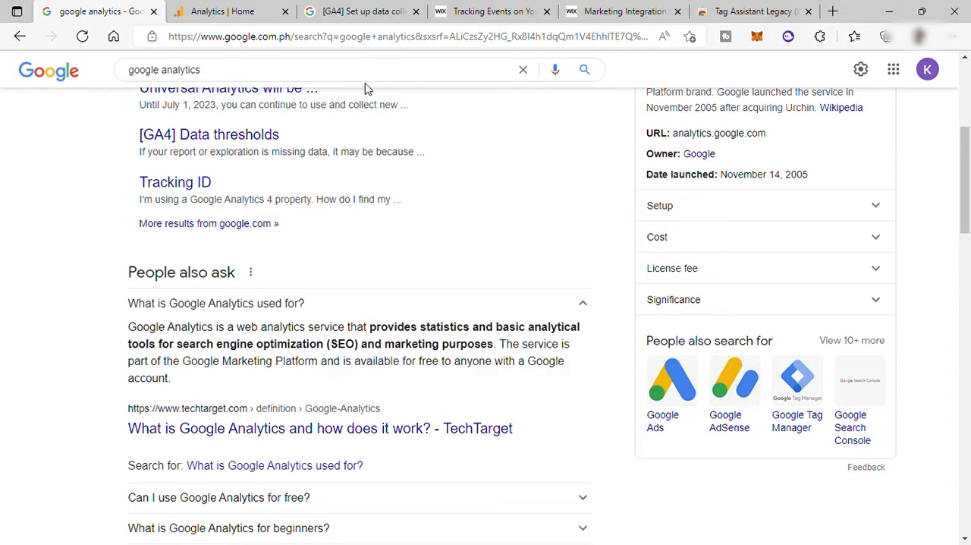
Open the Google Analytics site at google.com/analytics
left_click(345, 40)
type("goo")
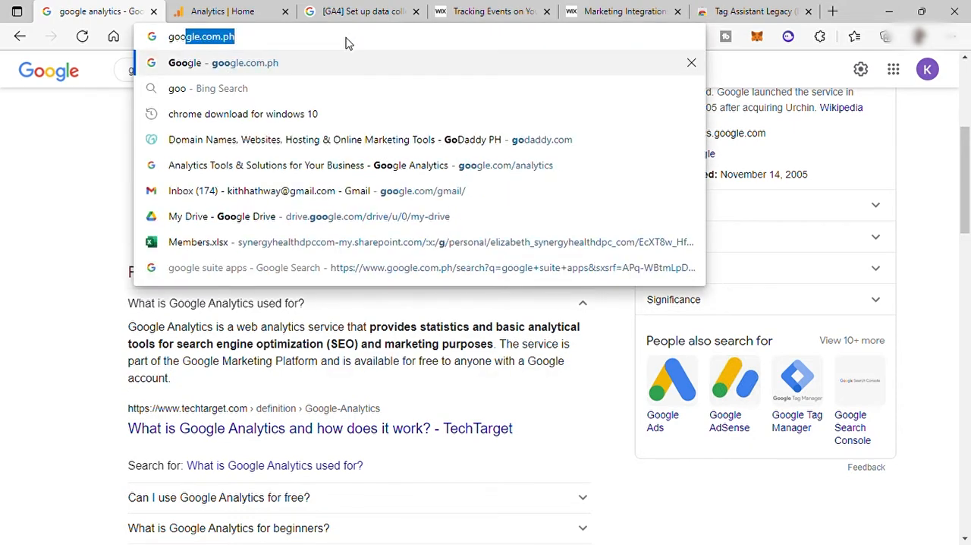
type("gle.com")
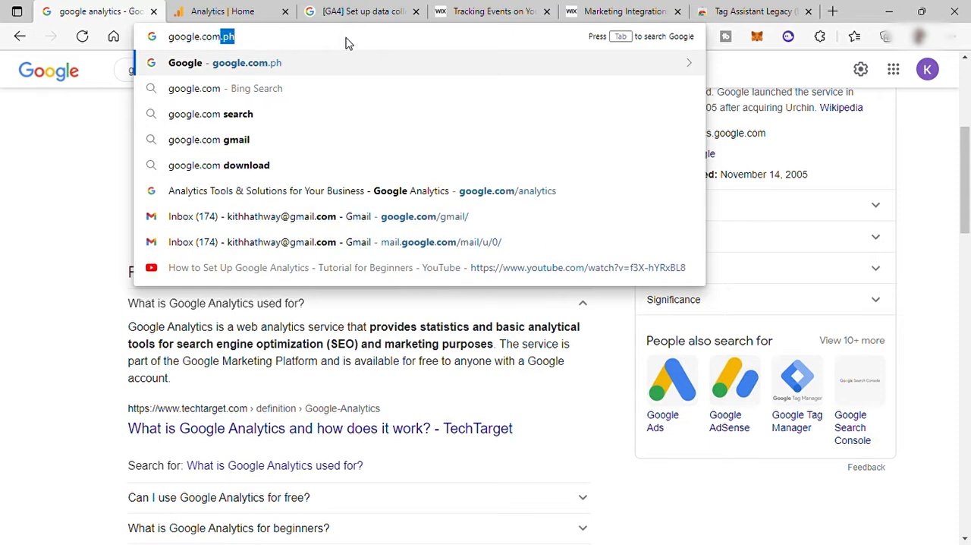
type("/about/analyti")
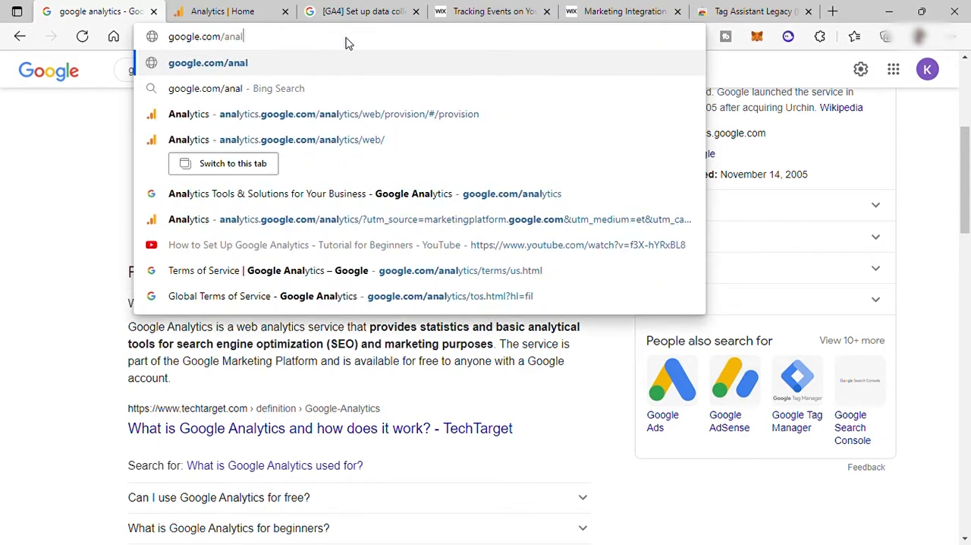
type("cs")
key("Return")
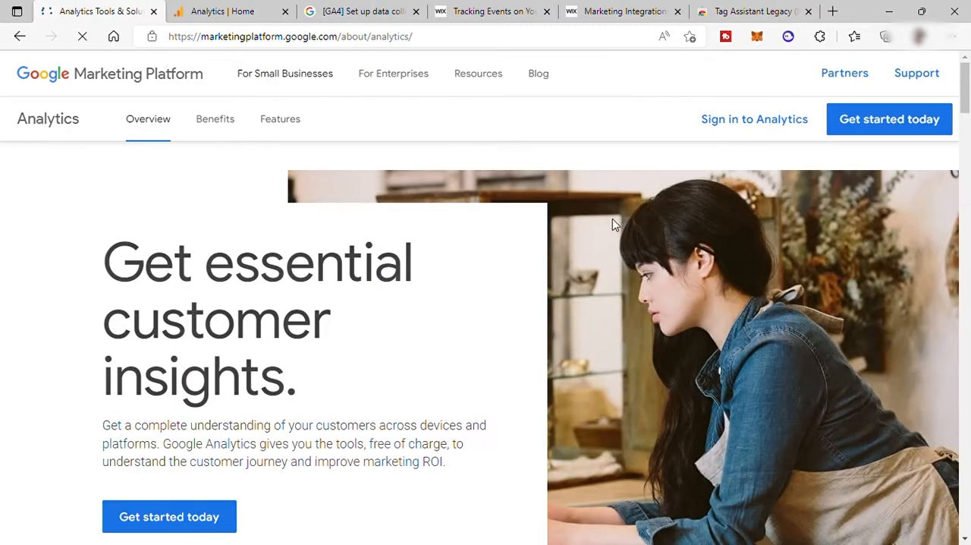
Get started with Google Analytics and sign in with the Google account's e-mail
left_click(194, 523)
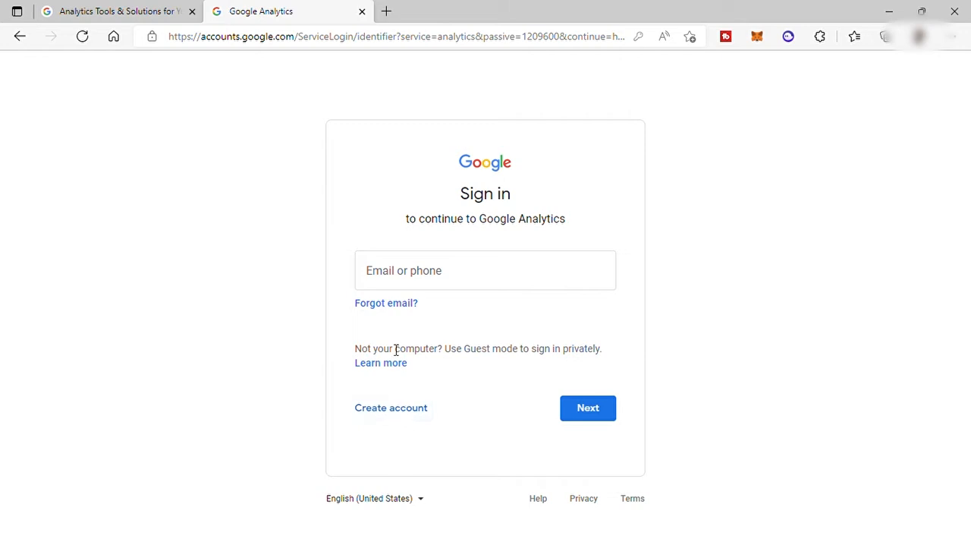
left_click(500, 288)
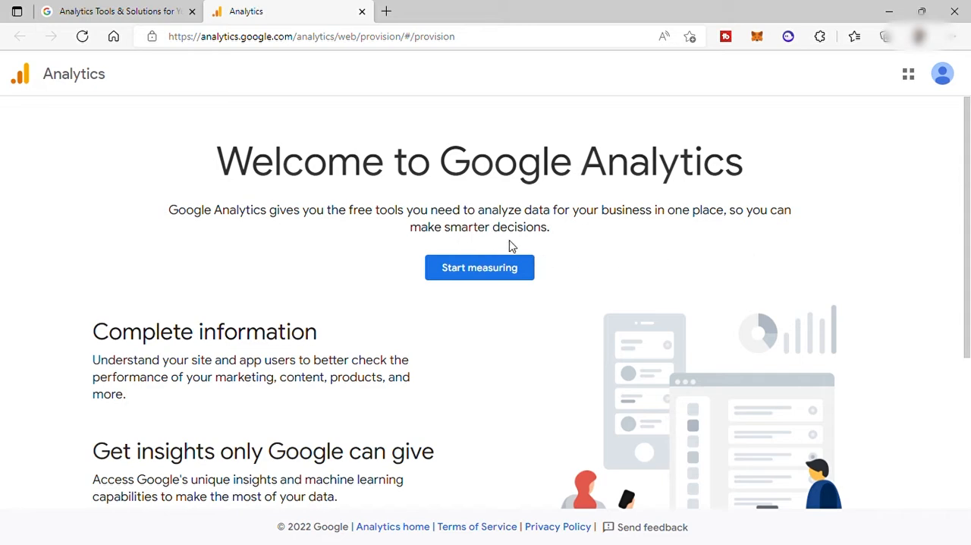
Look over the Google Analytics welcome page and start measuring to begin the account setup
left_click_drag(493, 292, 462, 351)
scroll(462, 341, "down", 4)
scroll(380, 297, "up", 1)
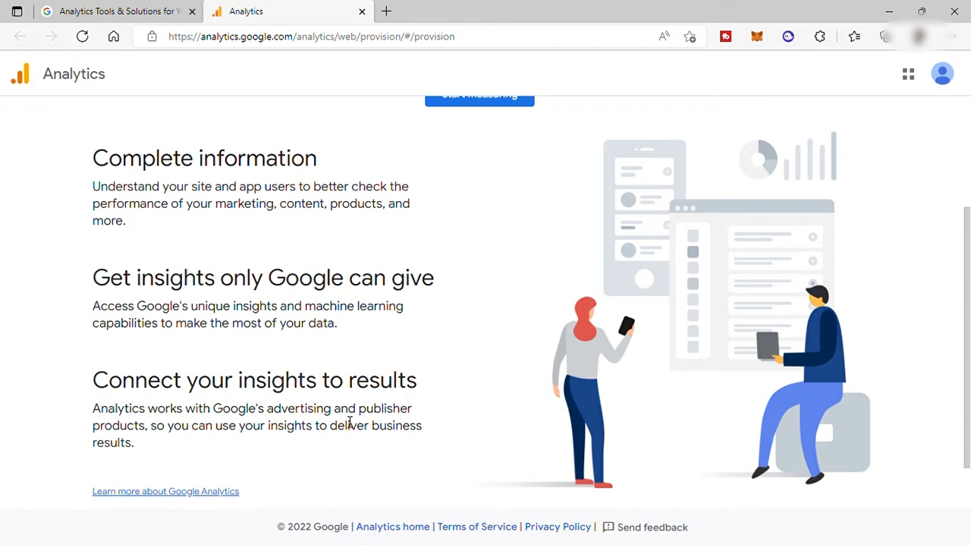
scroll(353, 423, "up", 2)
scroll(530, 364, "up", 1)
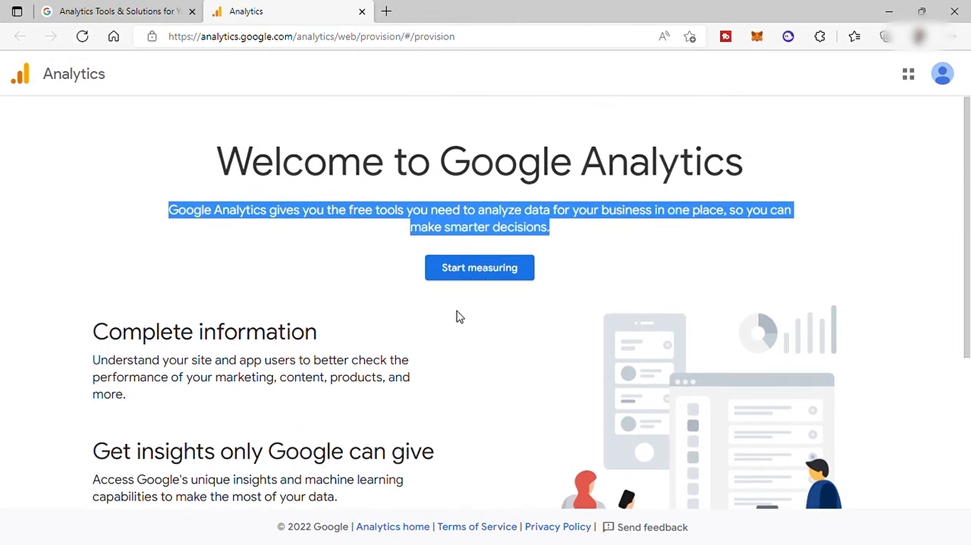
left_click(477, 273)
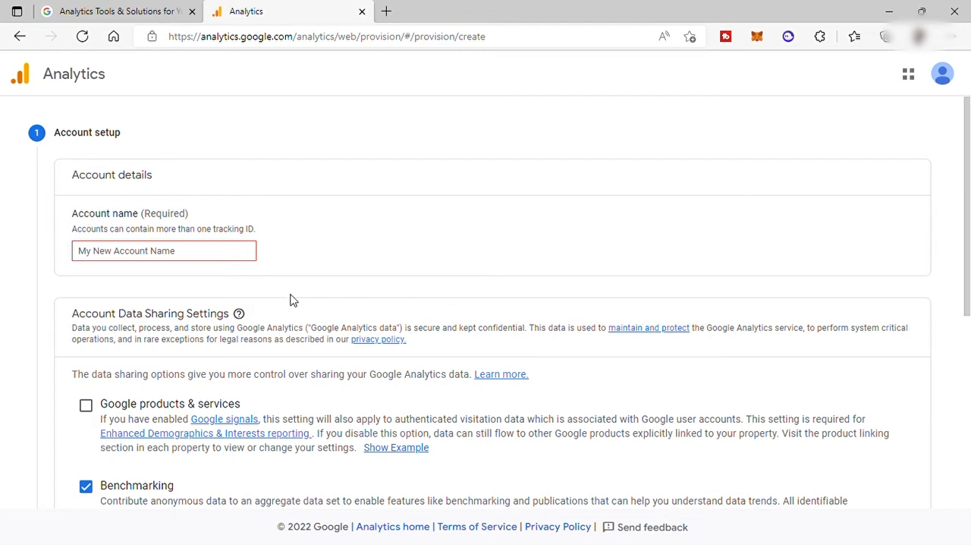
Fill in the account name from the saved suggestion, keep the default data sharing settings, and continue to property setup
left_click(210, 259)
left_click(193, 303)
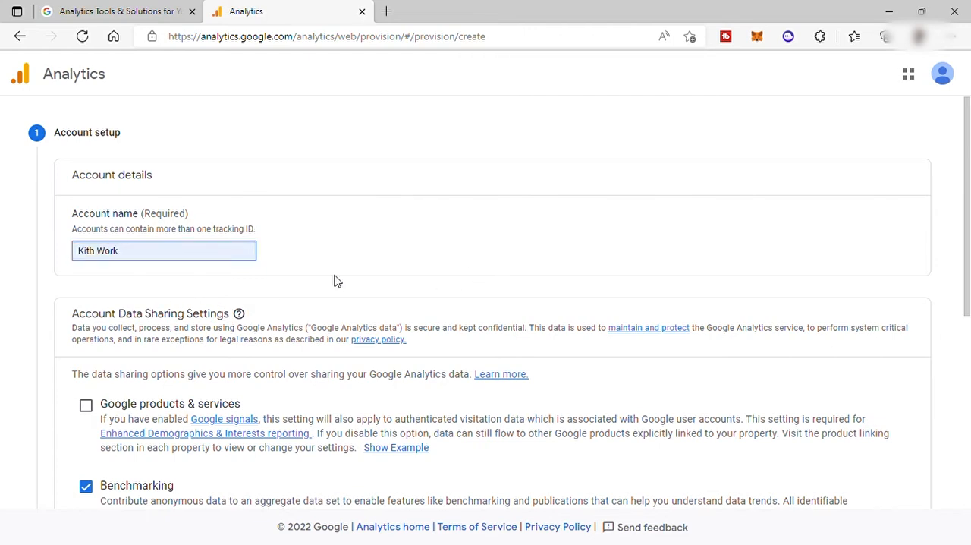
scroll(336, 277, "down", 2)
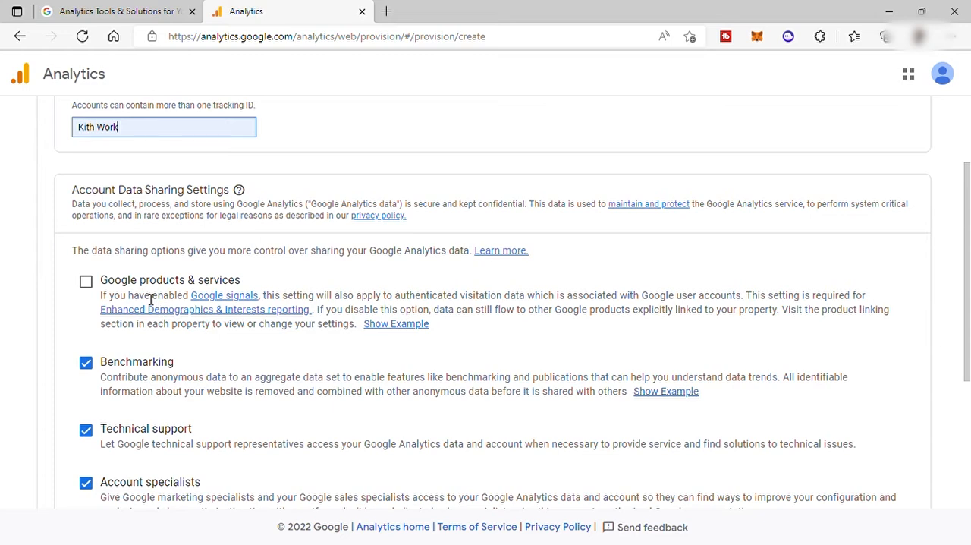
scroll(150, 299, "down", 1)
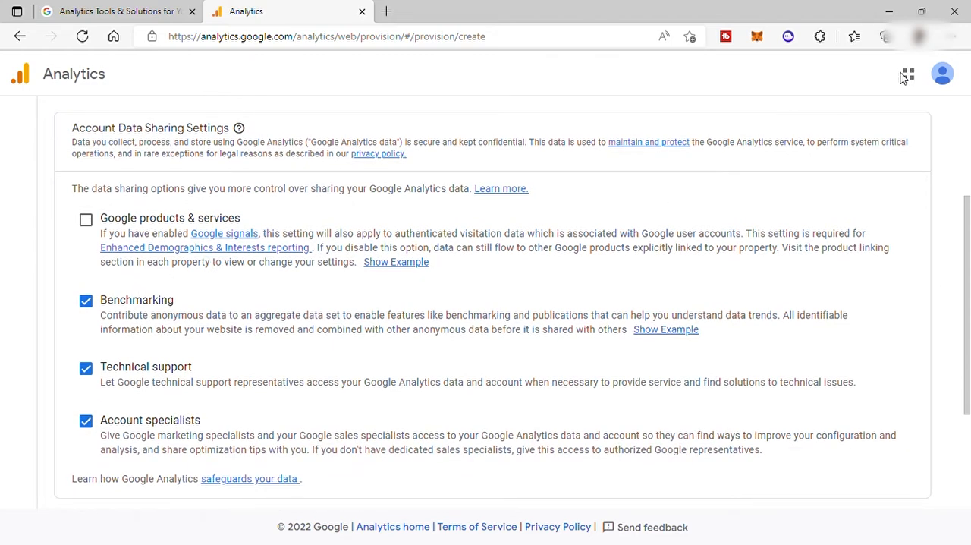
scroll(623, 226, "down", 3)
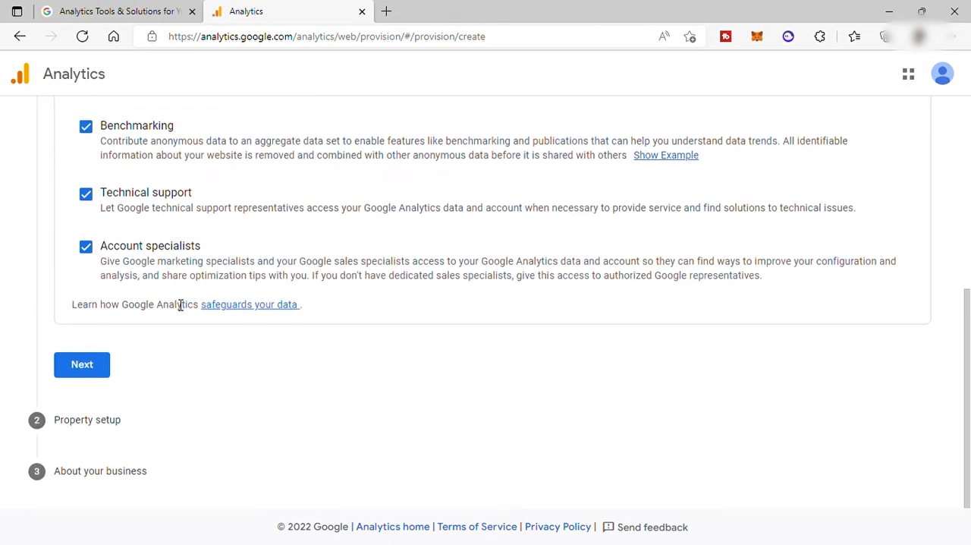
left_click(97, 365)
Name the property KithForWork, keep the default reporting time zone and currency, and continue to the business information
left_click(152, 263)
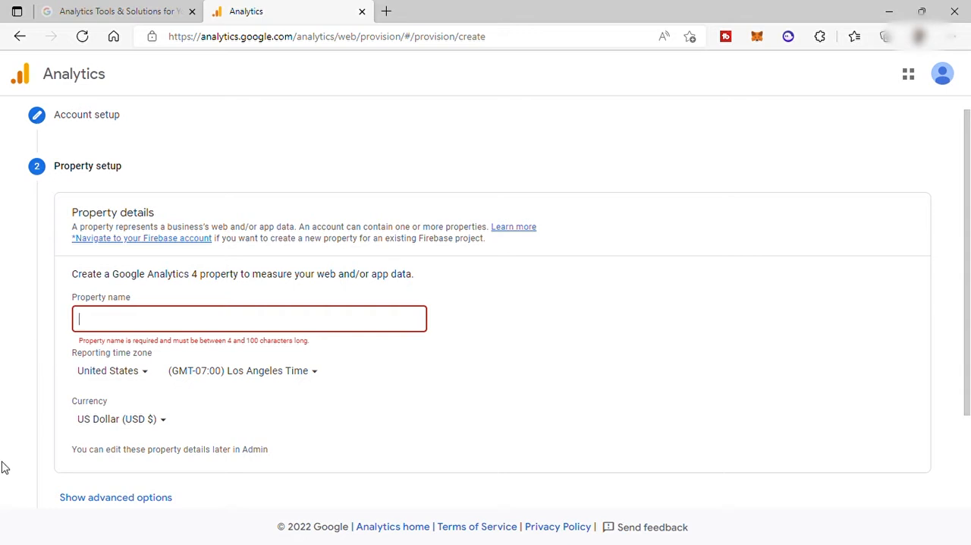
type("KithForWork")
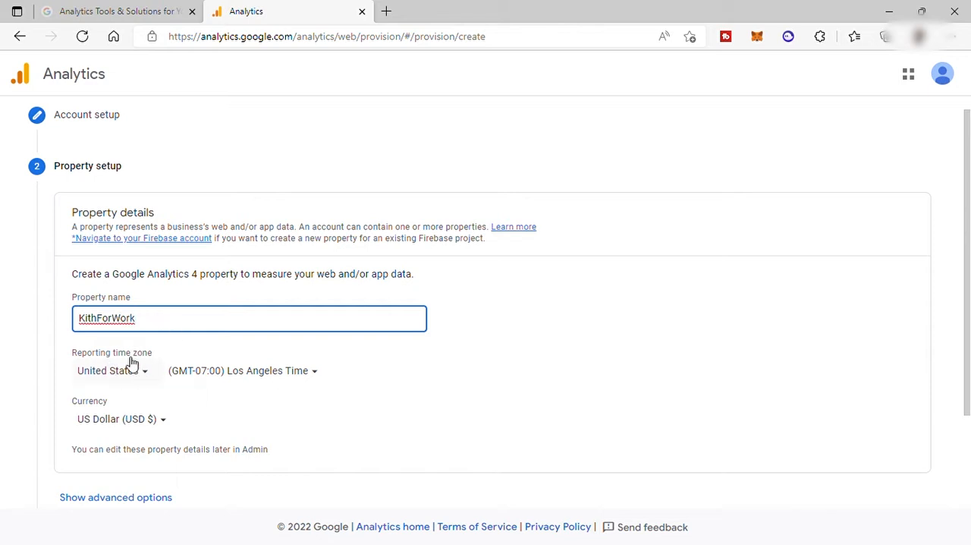
scroll(190, 366, "down", 1)
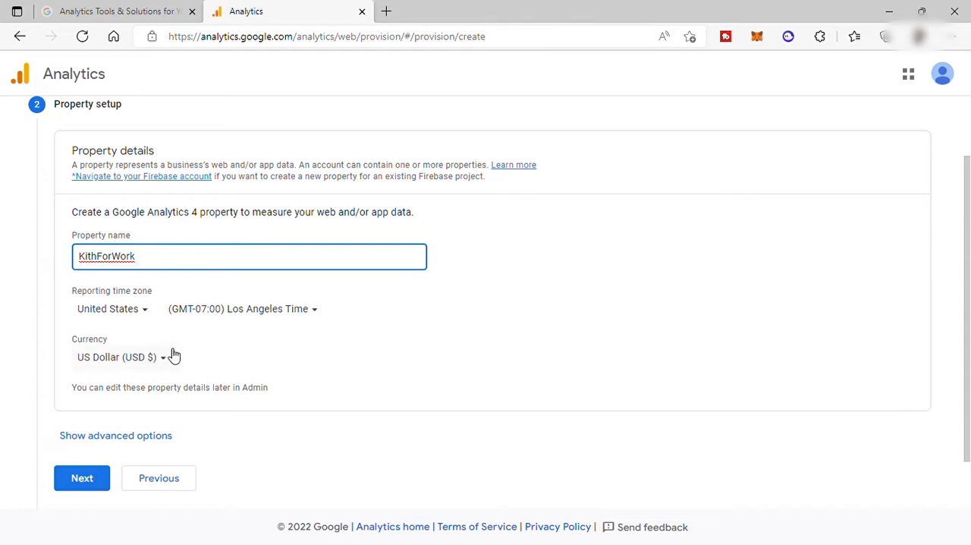
scroll(174, 357, "down", 1)
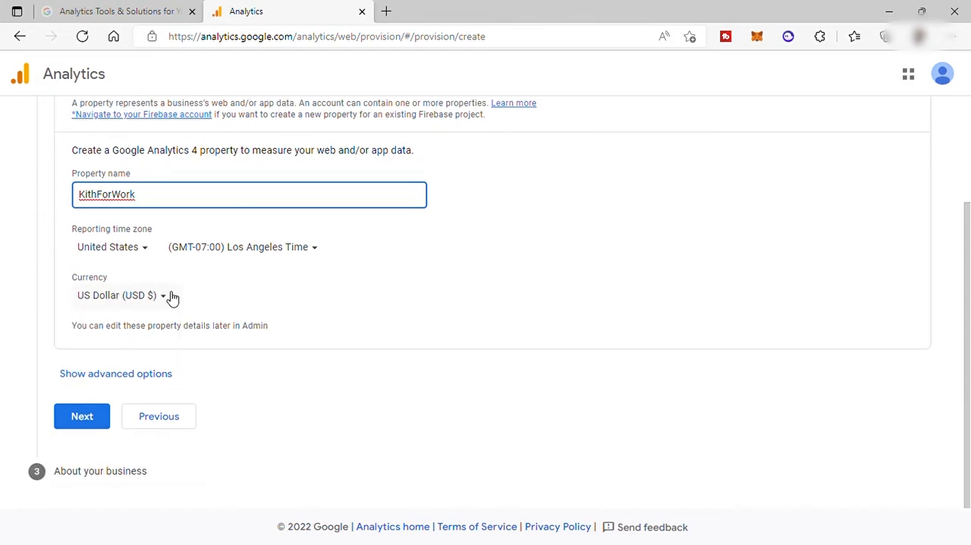
key("Tab")
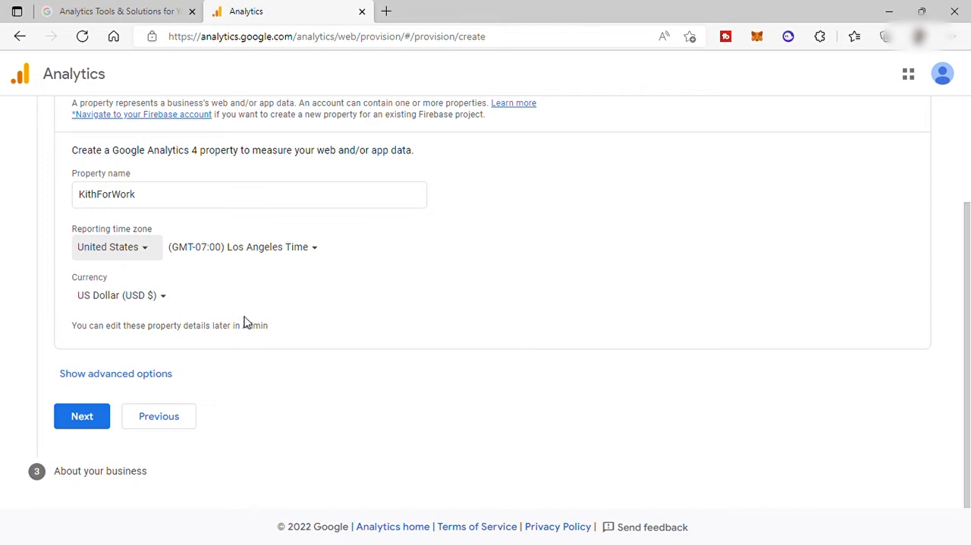
left_click(104, 416)
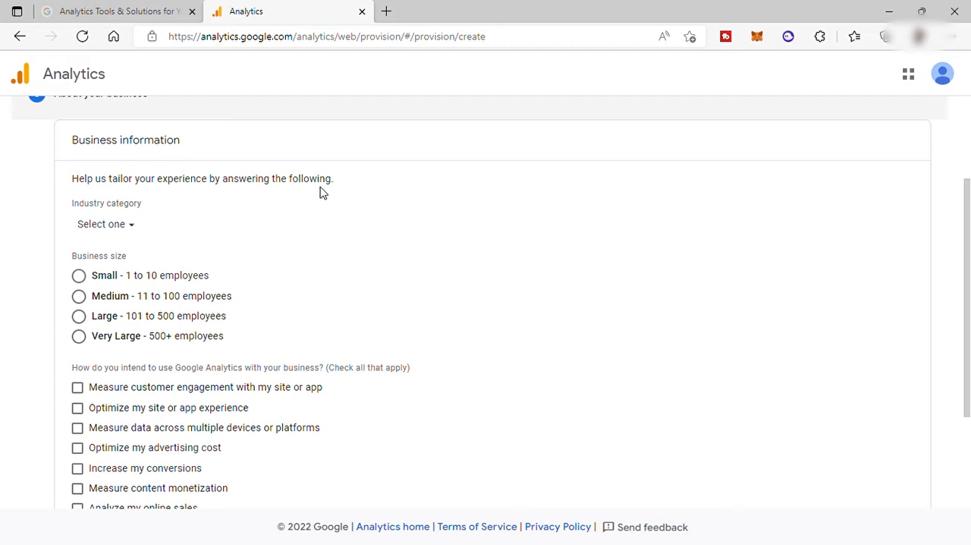
Set the industry category to Business & Industrial and the business size to Small - 1 to 10 employees
scroll(321, 191, "down", 1)
left_click(137, 167)
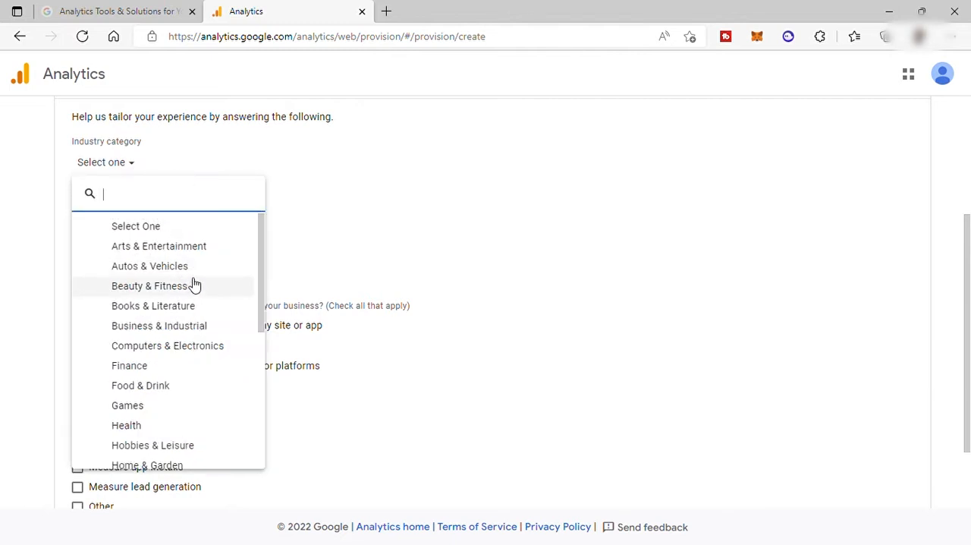
scroll(191, 284, "down", 1)
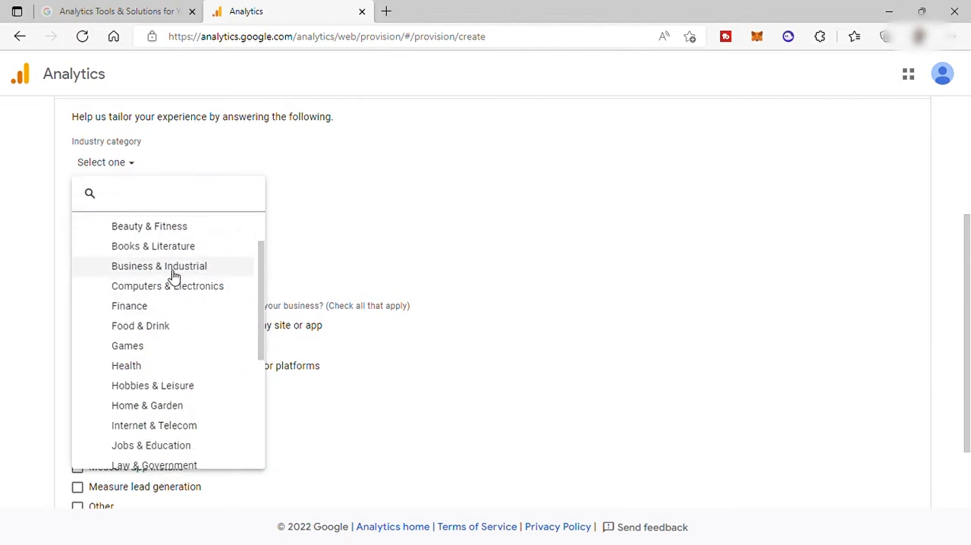
left_click(173, 271)
left_click(80, 216)
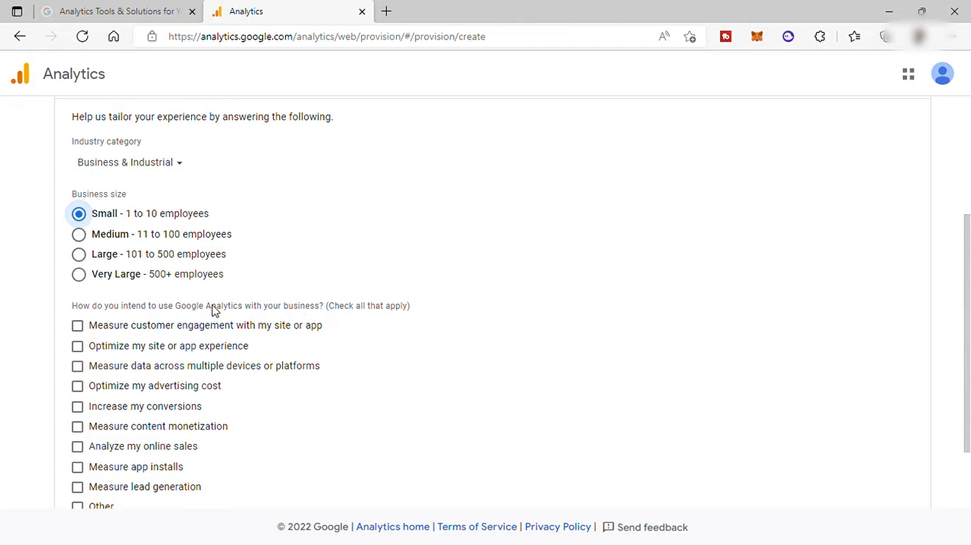
Select customer engagement measurement, advertising cost optimization, increased conversions and lead generation measurement as the intended uses
scroll(214, 297, "down", 2)
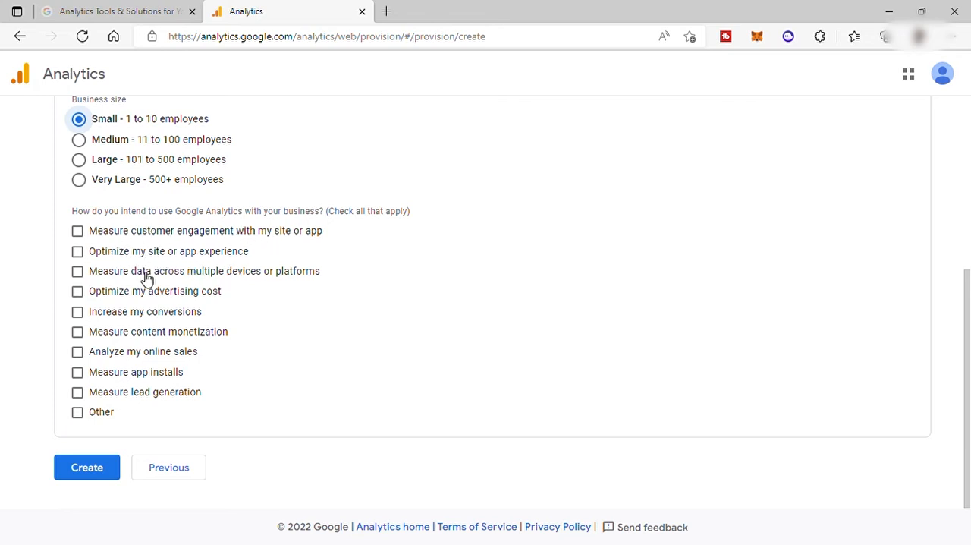
left_click(78, 230)
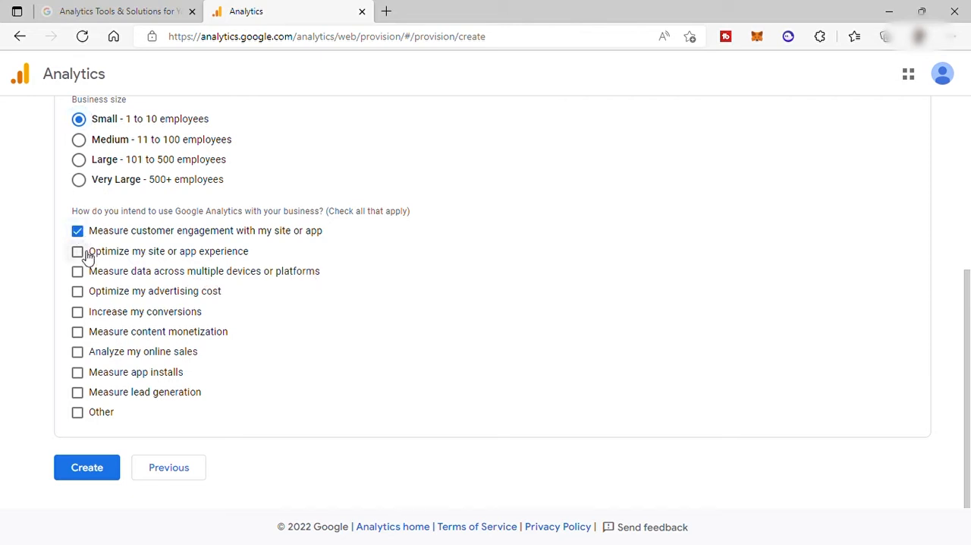
left_click(80, 294)
left_click(79, 312)
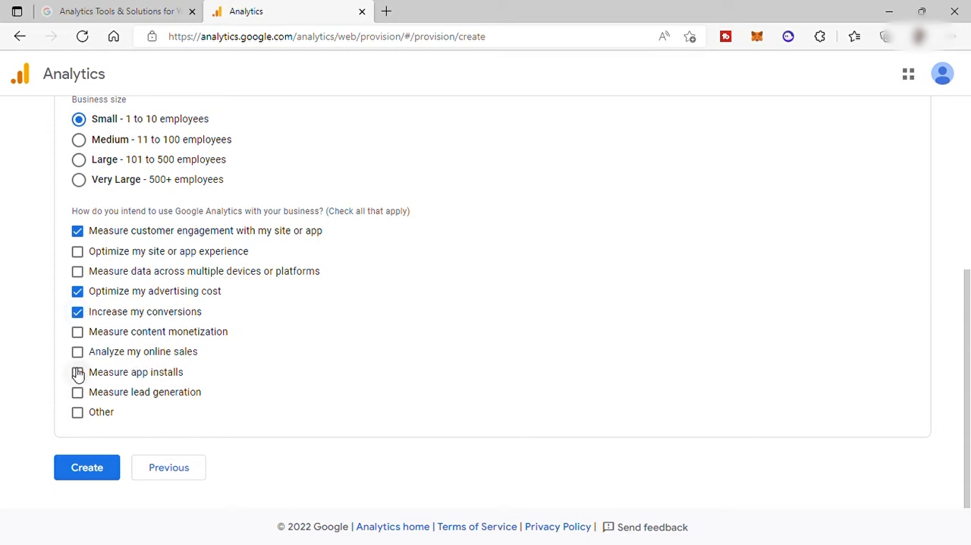
left_click(81, 395)
Create the property and accept the Terms of Service, the GDPR Data Processing Terms and the Measurement Controller-Controller Data Protection Terms
left_click(98, 466)
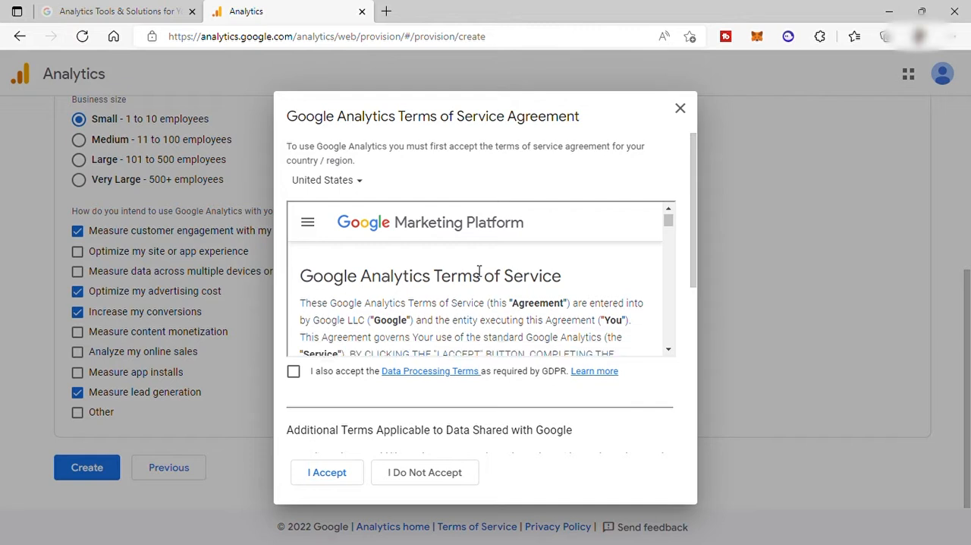
scroll(460, 275, "down", 1)
scroll(448, 284, "down", 1)
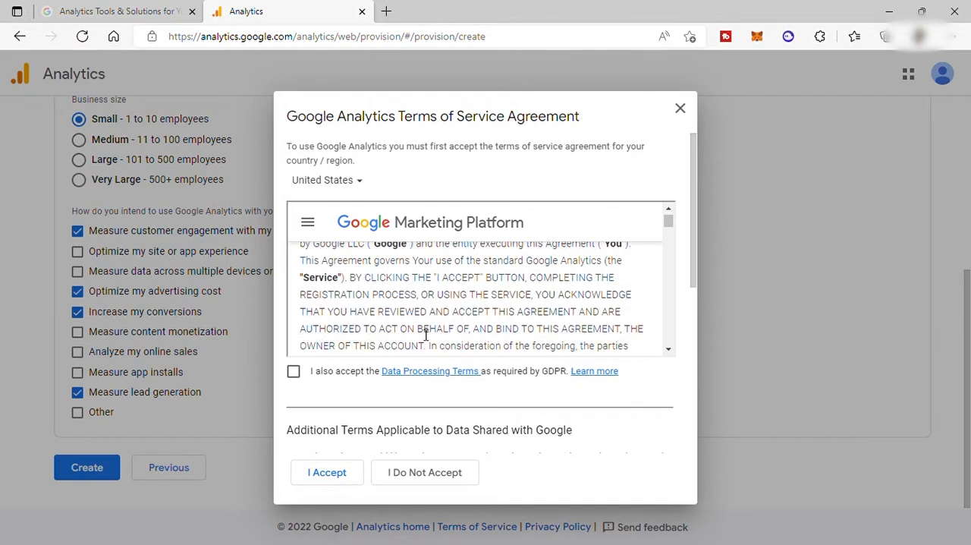
scroll(425, 333, "down", 2)
left_click(294, 372)
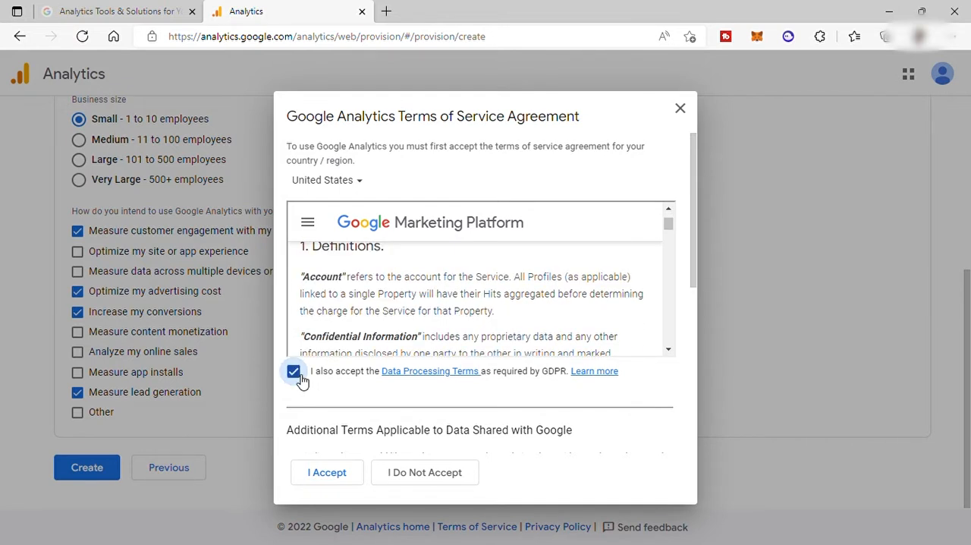
scroll(615, 297, "down", 15)
left_click_drag(693, 270, 682, 415)
scroll(681, 437, "down", 1)
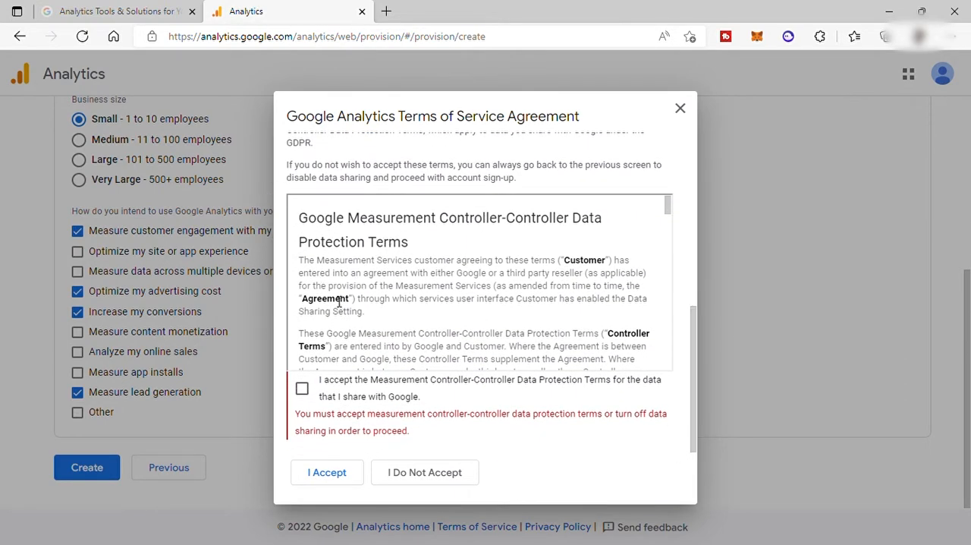
left_click(301, 389)
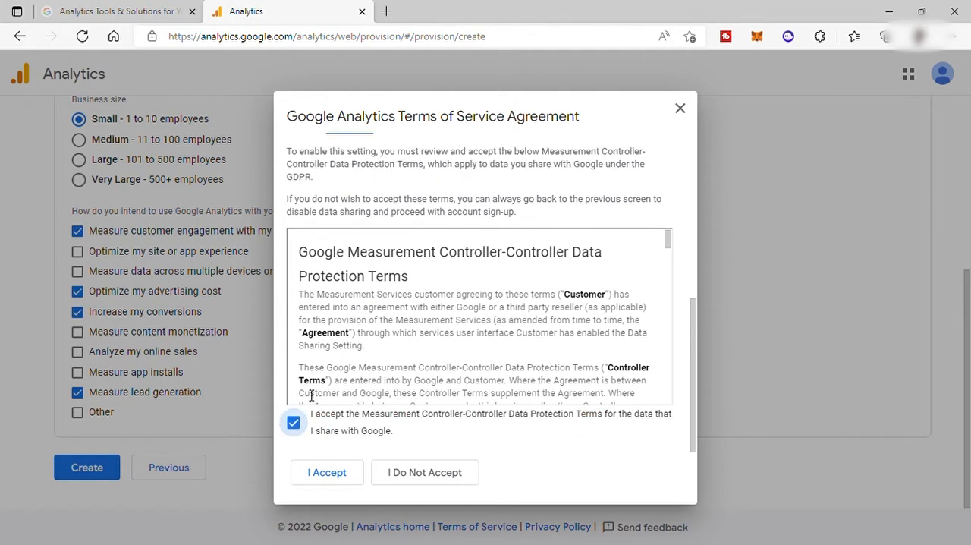
left_click(326, 474)
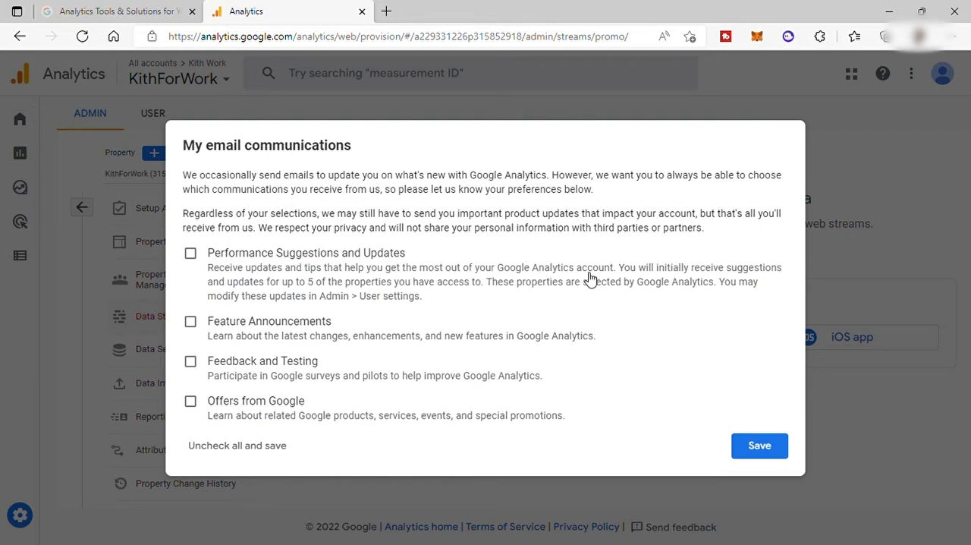
Opt in to Performance Suggestions and Updates emails and save the email communication preferences
left_click(199, 257)
left_click(762, 448)
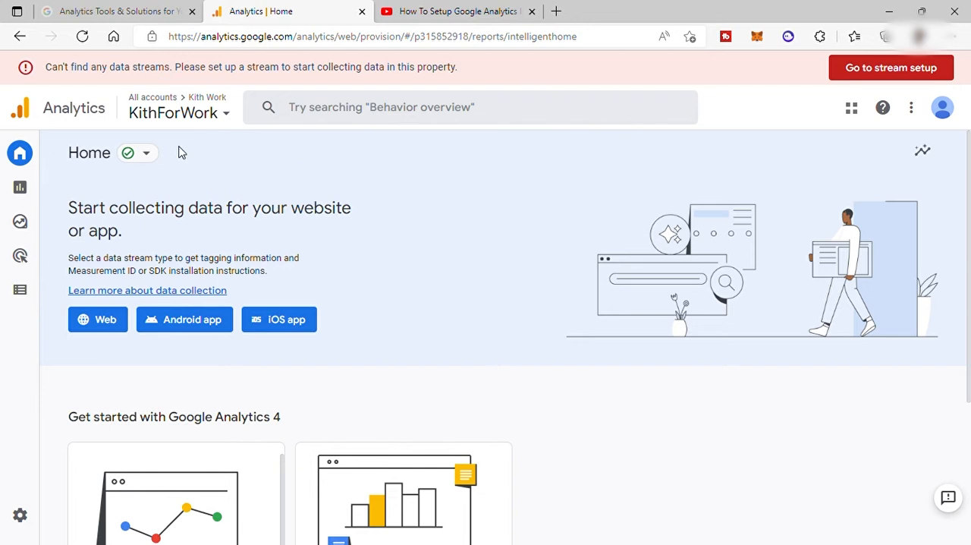
Create a web data stream named KithForWork for the website kithforwork.wixsite.com/website-3, keeping enhanced measurement on
mouse_move(31, 159)
scroll(535, 299, "down", 3)
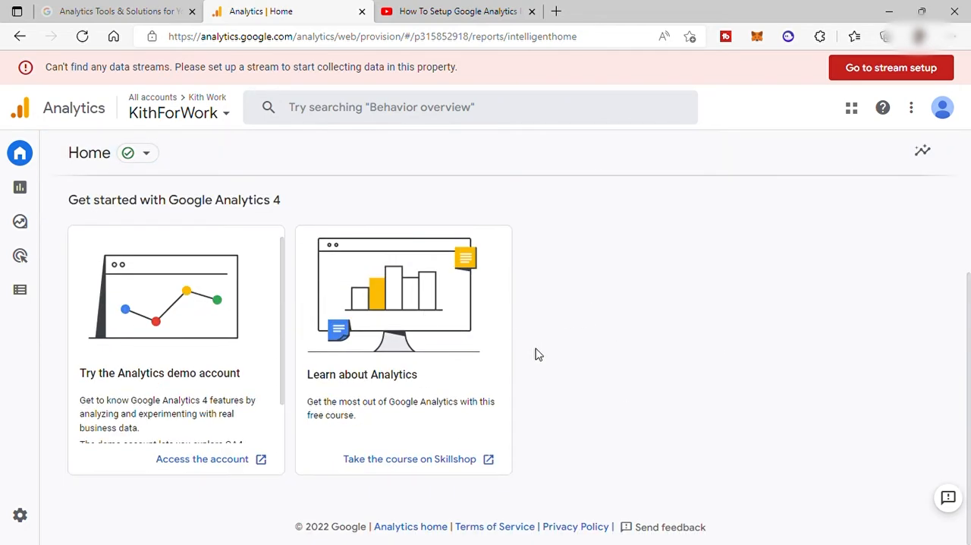
scroll(536, 354, "up", 3)
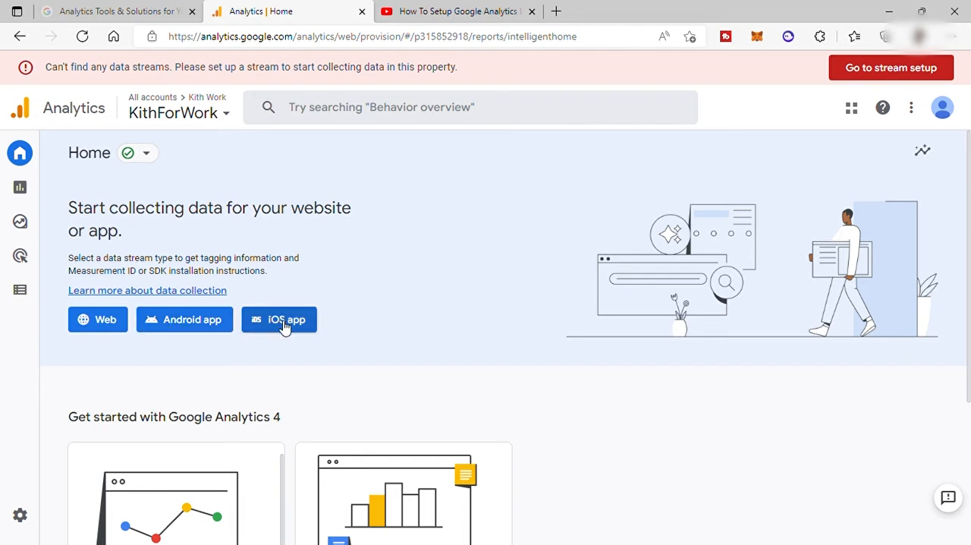
left_click(99, 324)
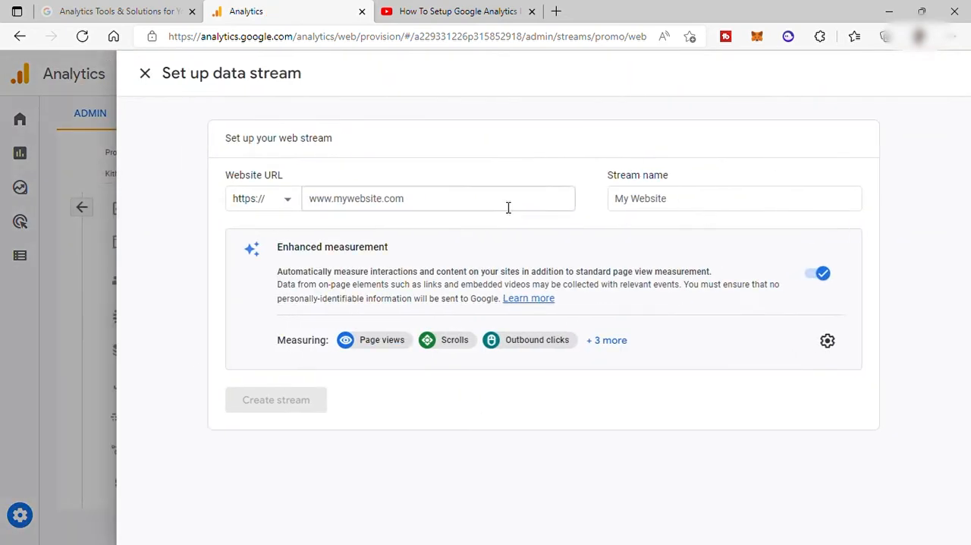
left_click(348, 207)
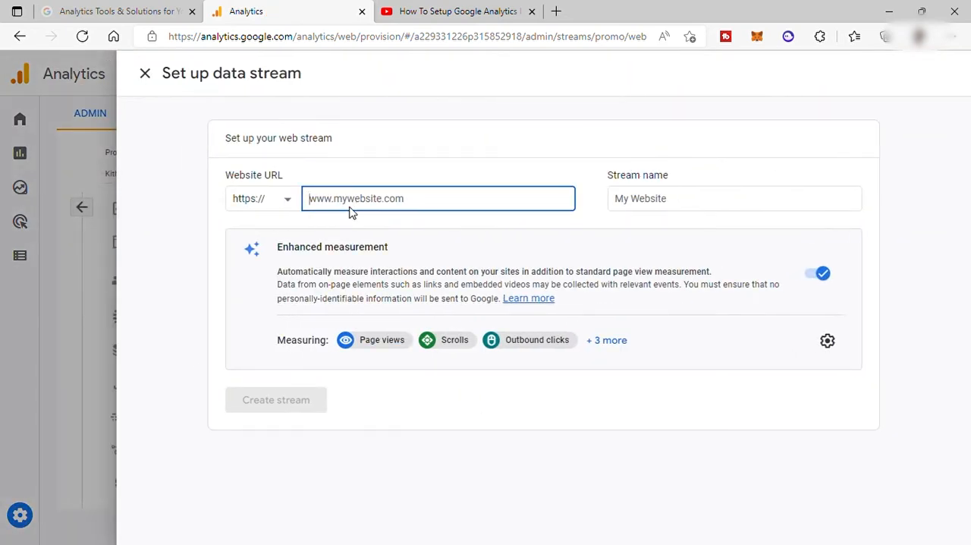
type("https://kithforwork.wixsite.com/website-3")
left_click(670, 199)
type("K")
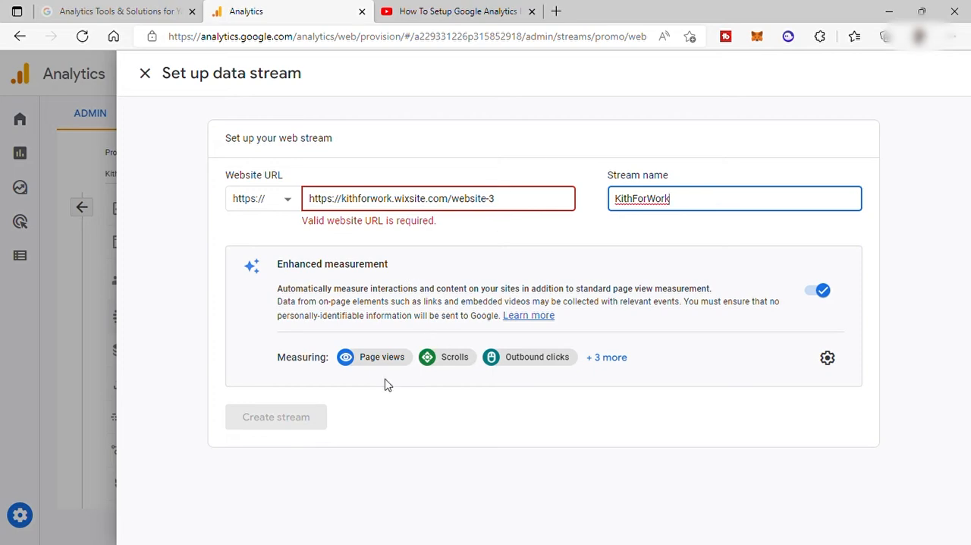
left_click(274, 406)
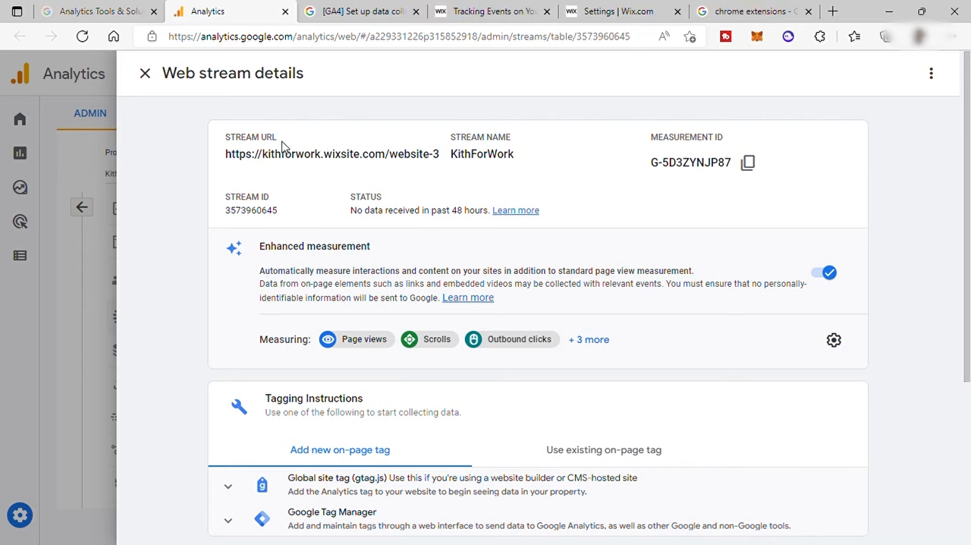
Review the new web stream's URL, name, measurement ID, stream ID, enhanced measurement and tagging options
left_click_drag(281, 144, 220, 146)
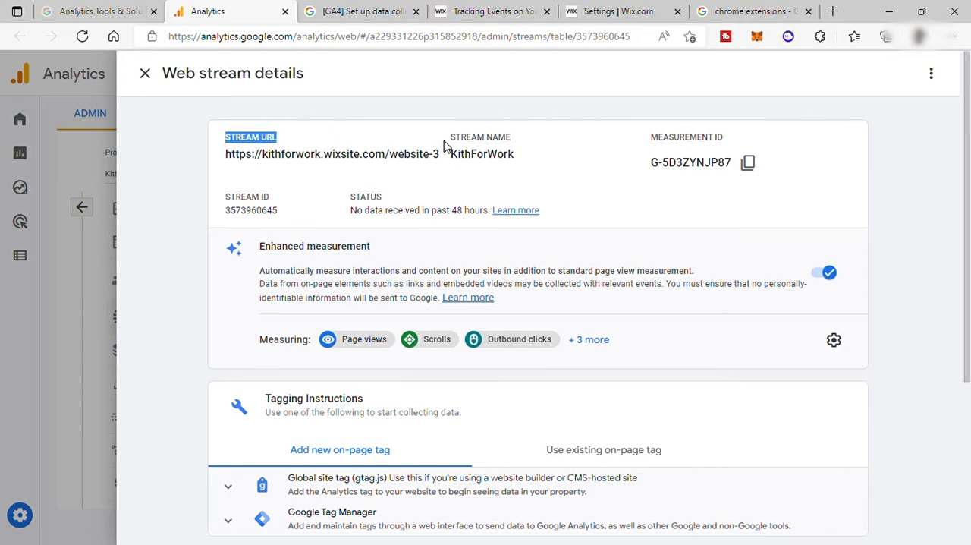
left_click_drag(512, 143, 460, 139)
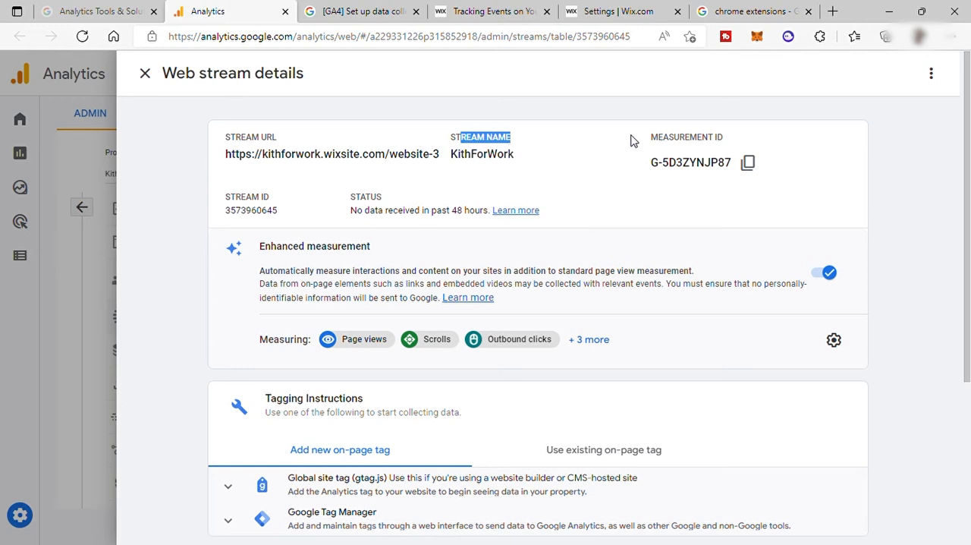
left_click(676, 167)
left_click_drag(271, 196, 225, 198)
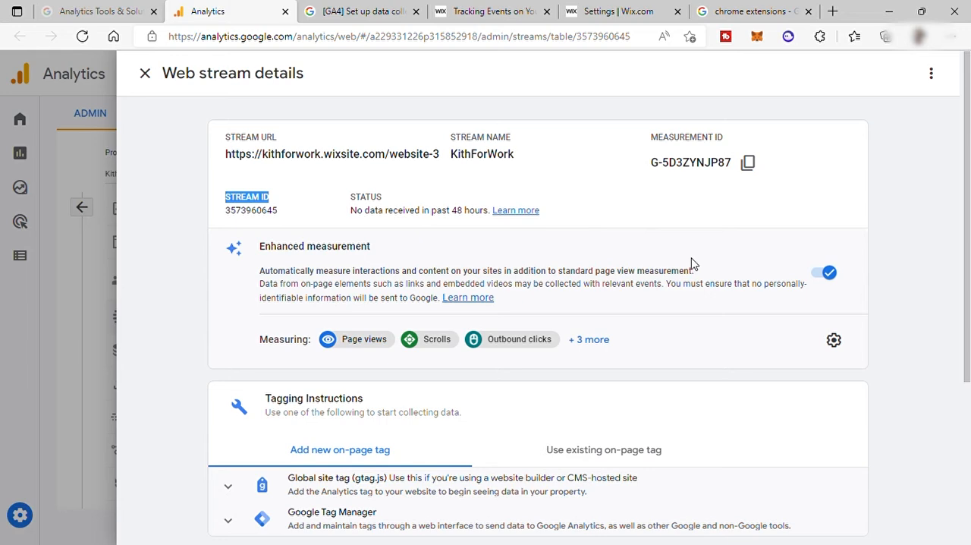
scroll(315, 322, "down", 2)
left_click_drag(364, 252, 287, 279)
left_click(416, 252)
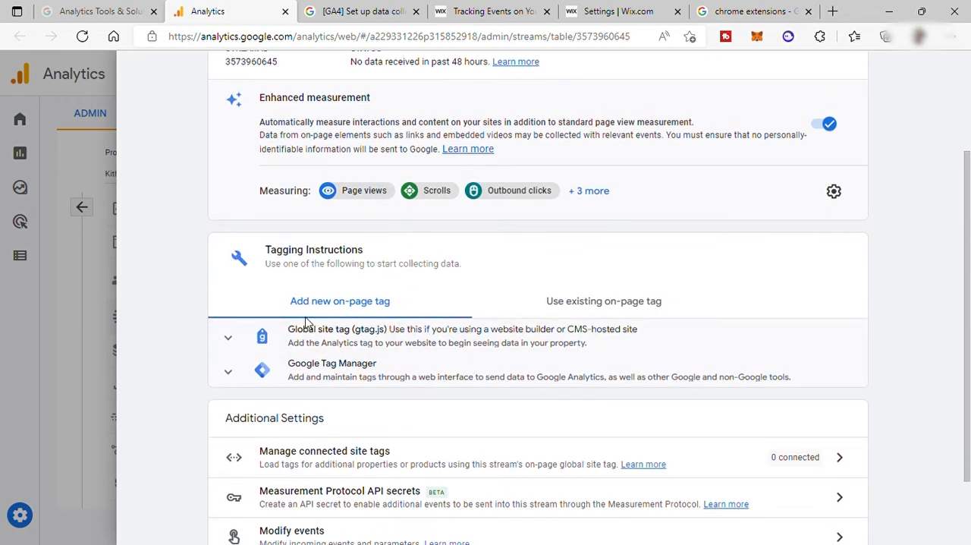
Show the Global site tag (gtag.js) instructions for a new on-page tag and copy the code snippet
scroll(384, 278, "down", 1)
left_click(229, 245)
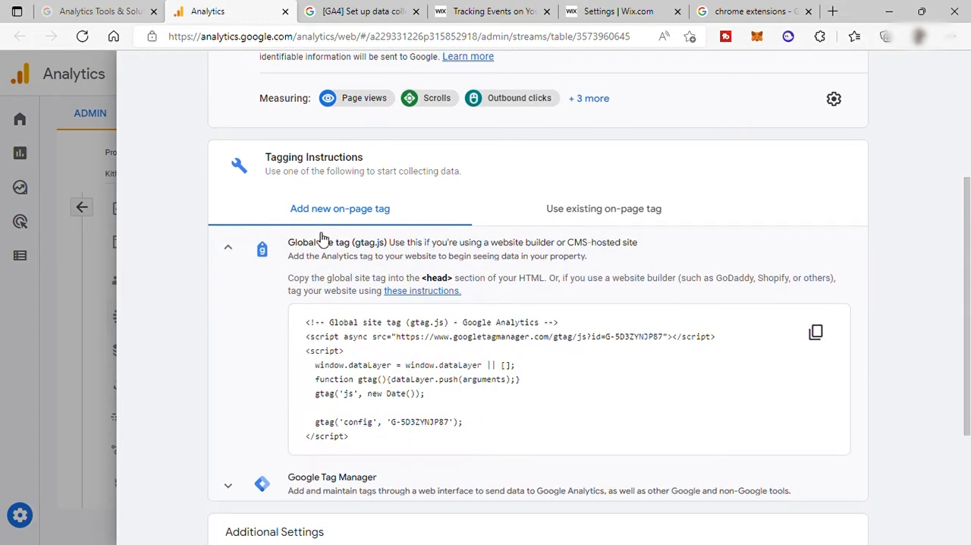
left_click(816, 332)
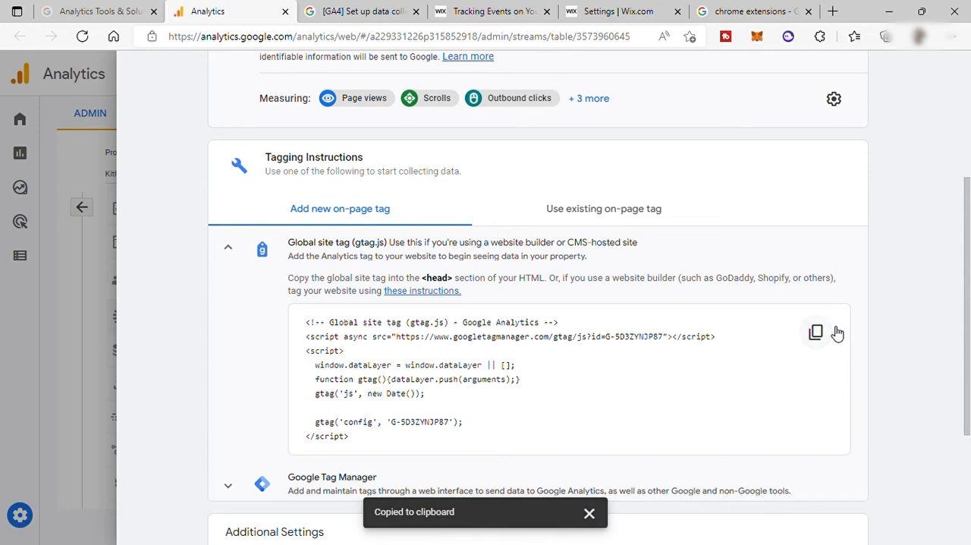
Read the Global site tag notes on placing the code in the HTML head section or using a website builder
left_click_drag(376, 279, 555, 290)
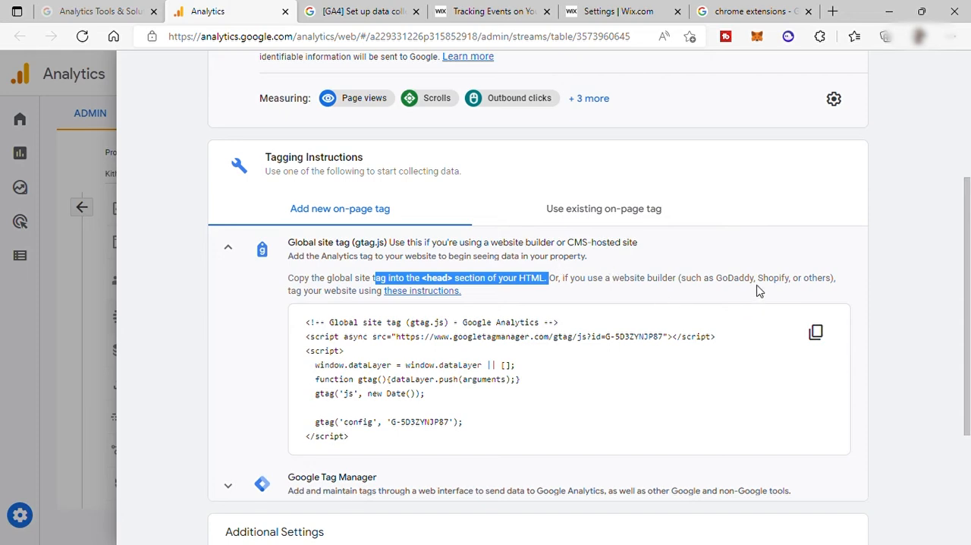
left_click(752, 256)
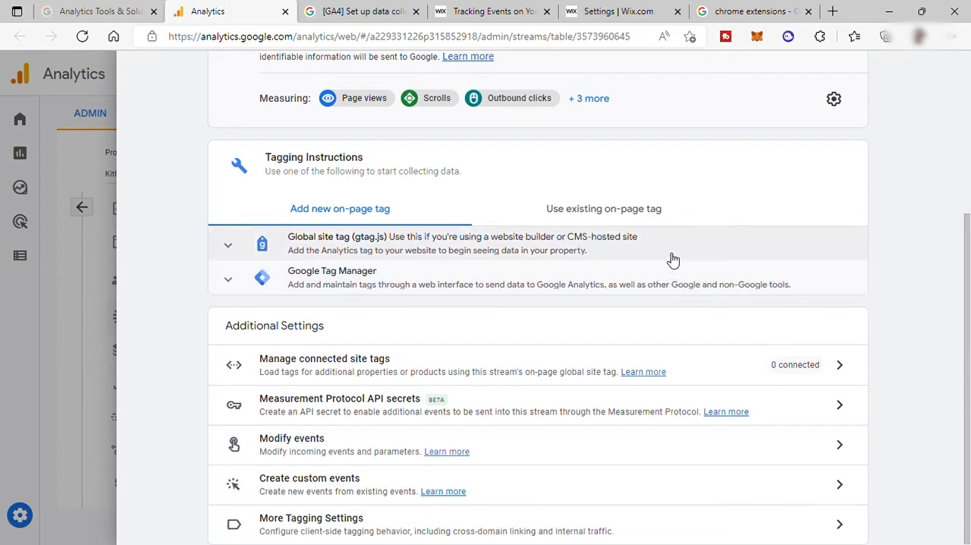
left_click(673, 260)
left_click_drag(690, 284, 837, 281)
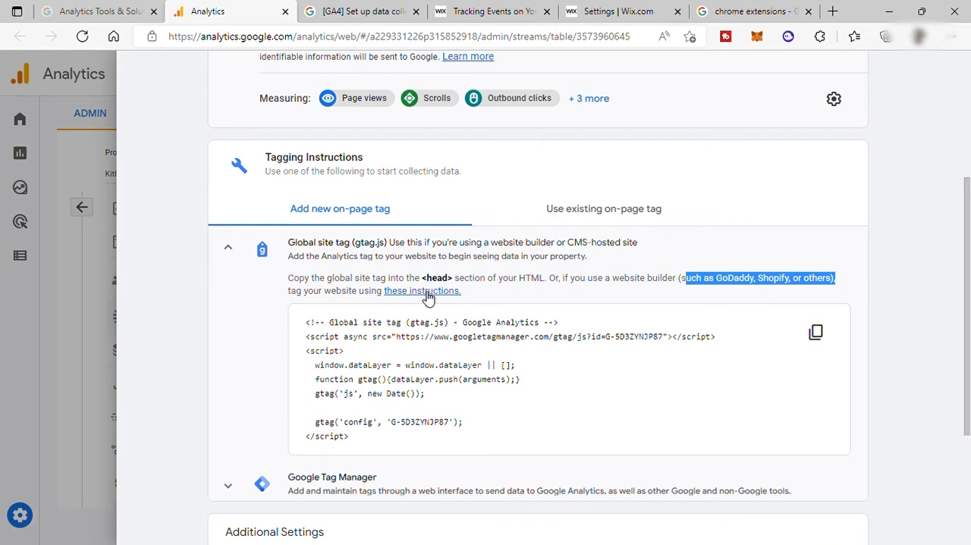
Look through the CMS platforms in the Analytics Help article on CMS-hosted websites and show the Wix instructions
left_click(357, 12)
scroll(383, 275, "up", 4)
scroll(418, 295, "down", 1)
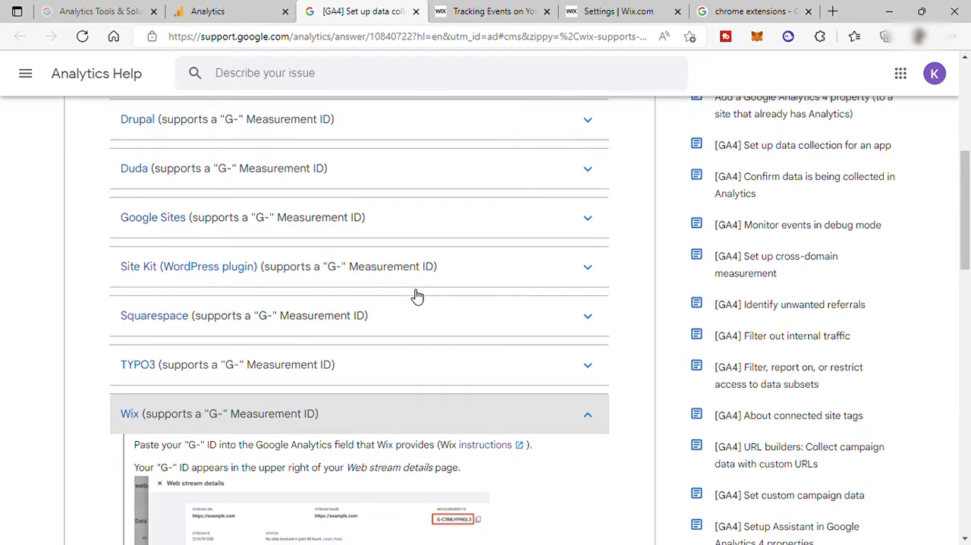
left_click(427, 412)
scroll(457, 375, "up", 3)
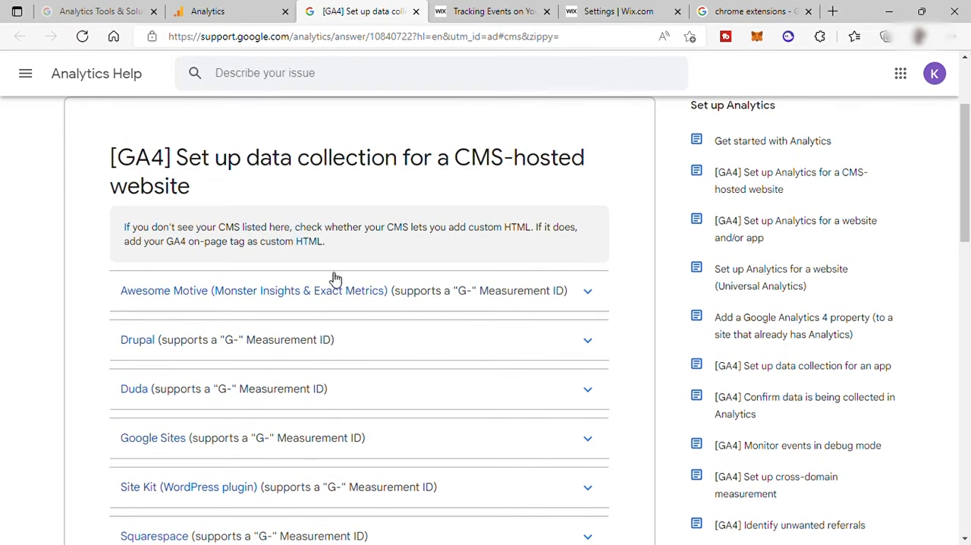
scroll(333, 281, "down", 3)
scroll(257, 291, "down", 2)
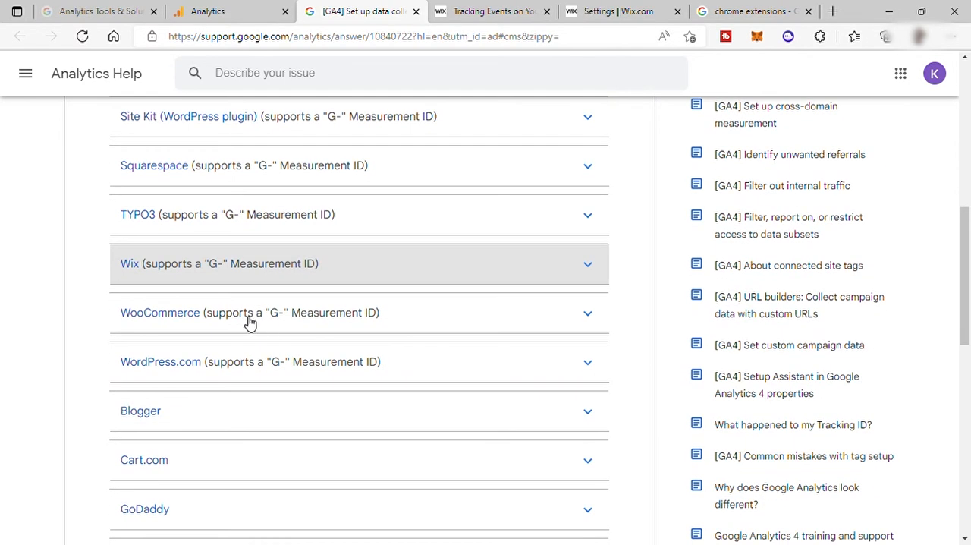
left_click(324, 273)
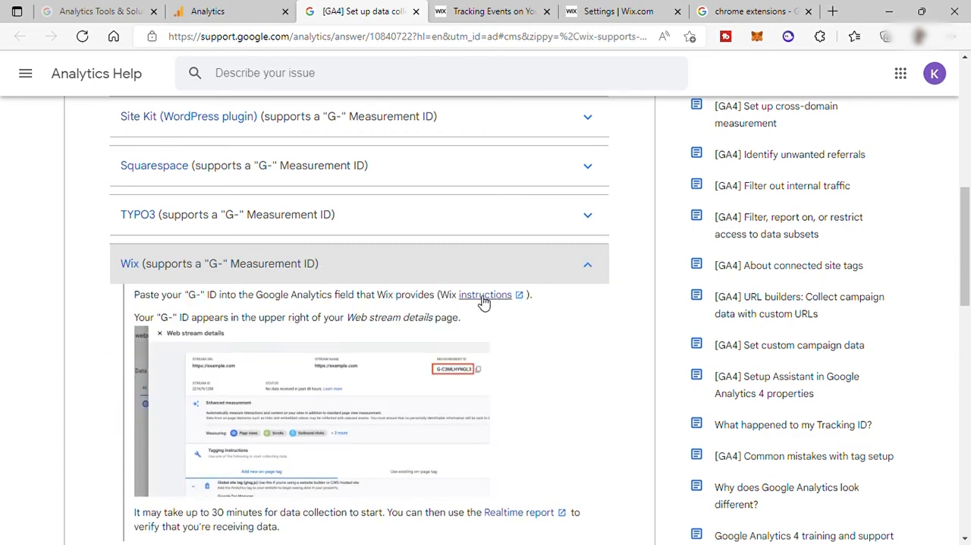
Switch to the Wix support article and read its steps for getting a Google Analytics 4 property ID
left_click(482, 14)
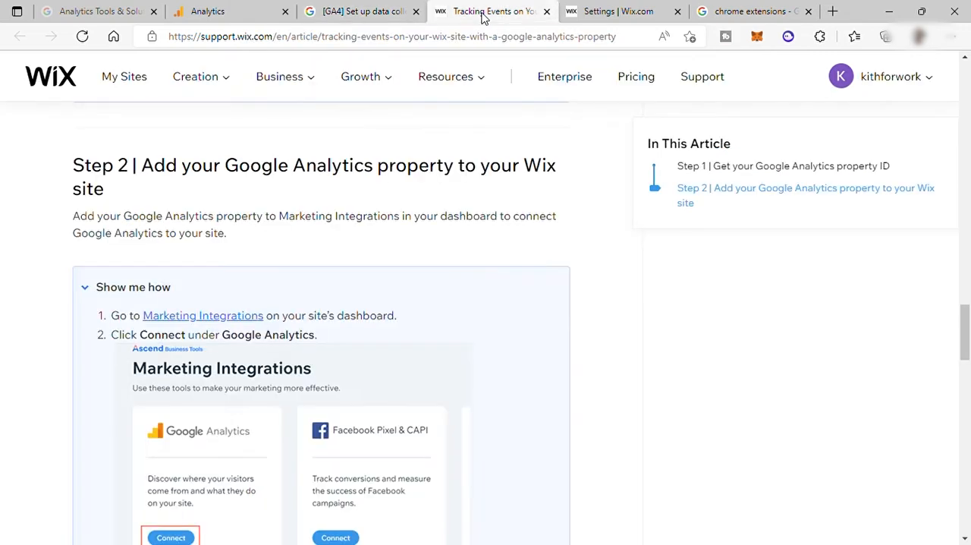
scroll(238, 237, "up", 15)
scroll(284, 263, "up", 7)
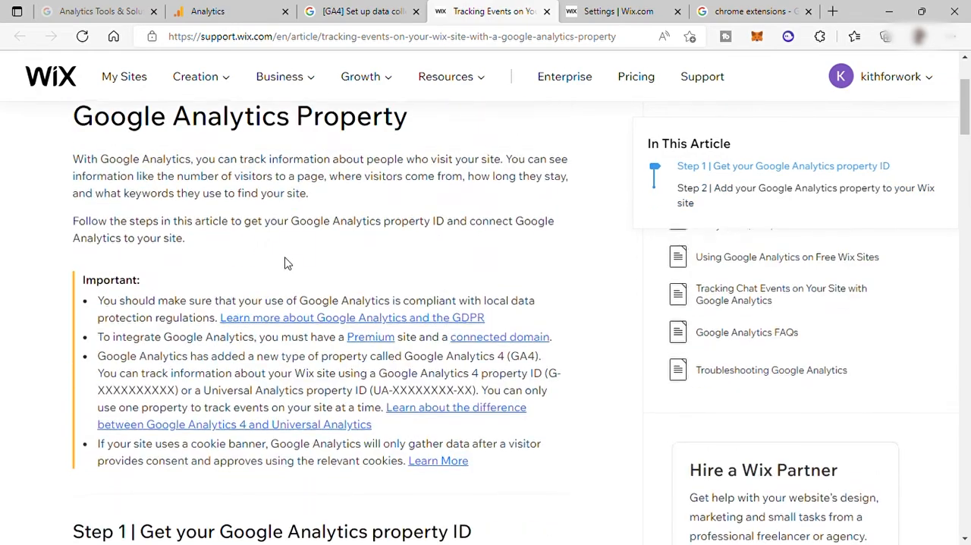
scroll(329, 346, "down", 4)
left_click(187, 337)
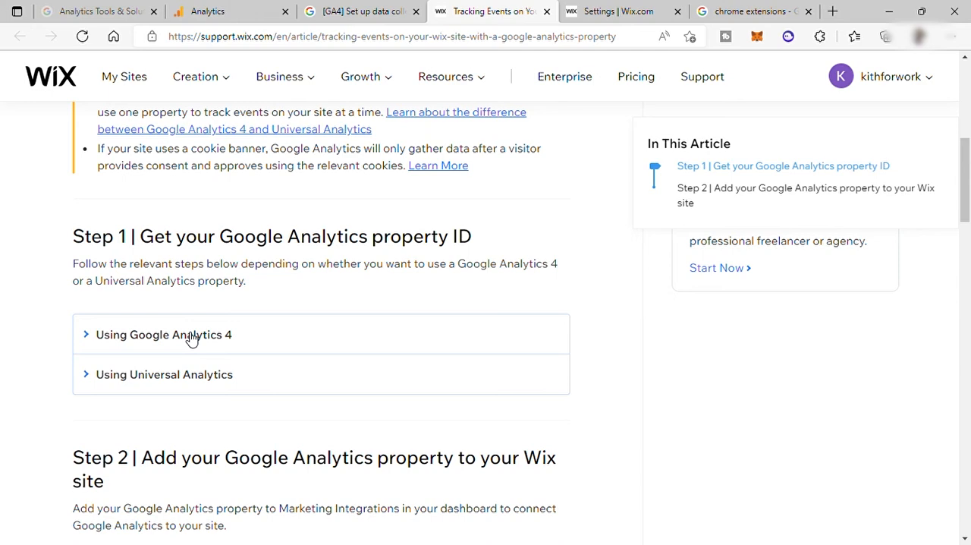
left_click(192, 337)
scroll(318, 334, "down", 2)
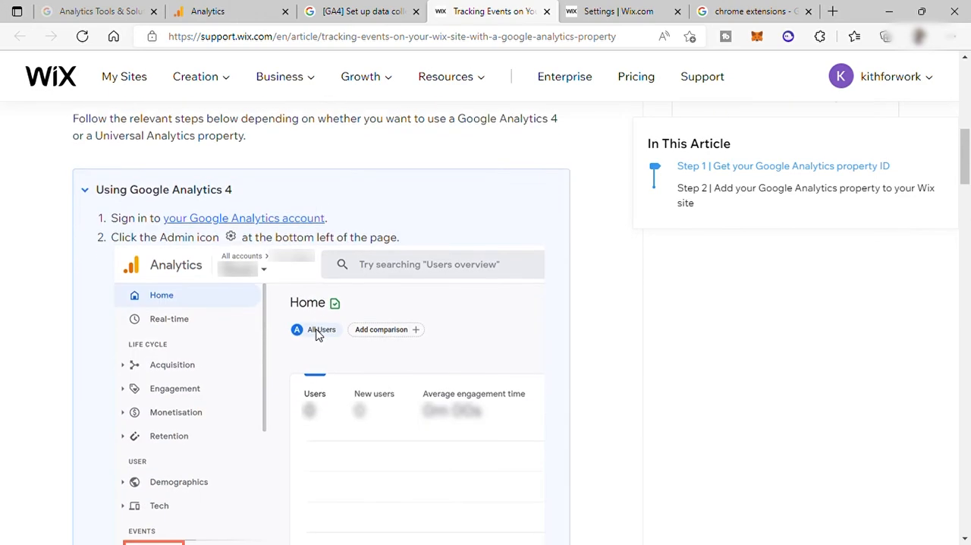
scroll(320, 340, "down", 10)
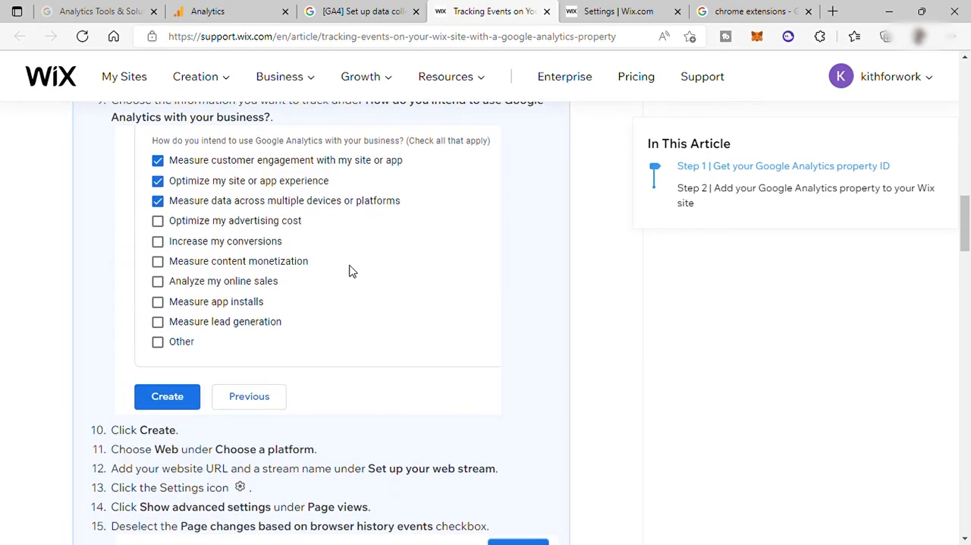
scroll(296, 319, "down", 9)
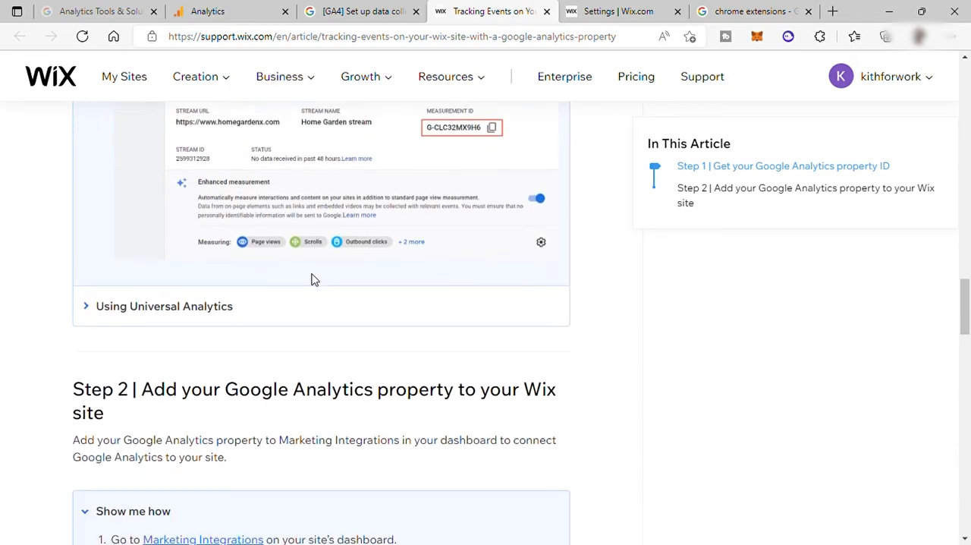
Copy the measurement ID from the KithForWork web stream details in Google Analytics and return to the Wix support article
left_click(224, 16)
scroll(657, 245, "up", 3)
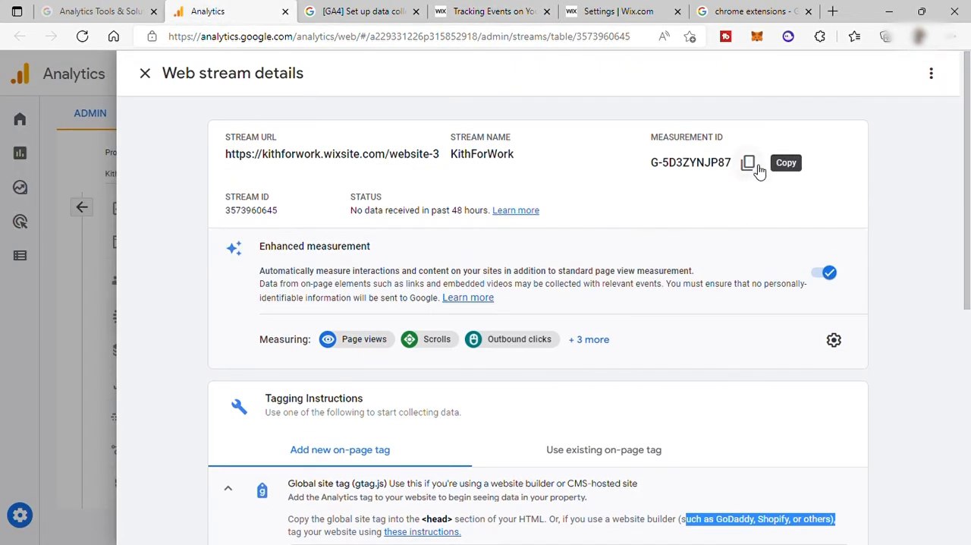
left_click(759, 171)
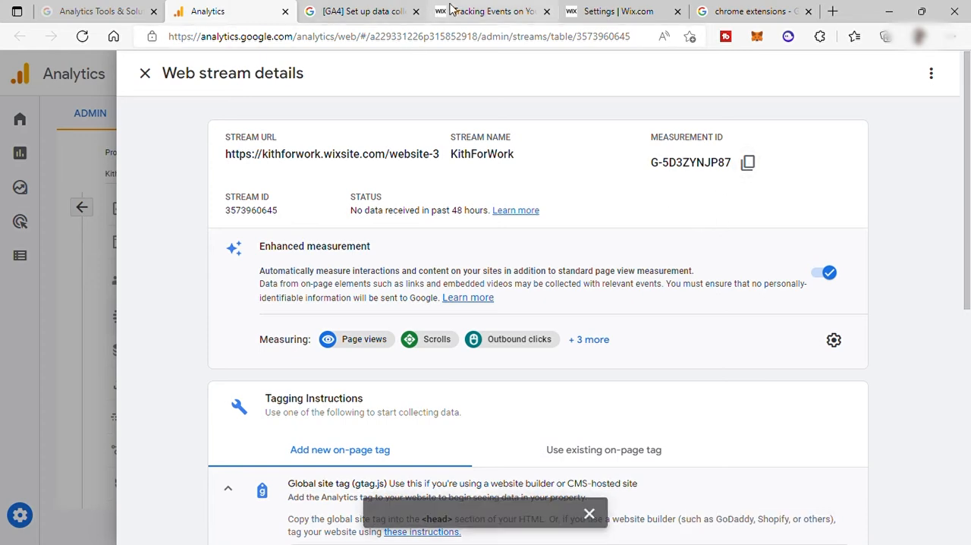
left_click(485, 14)
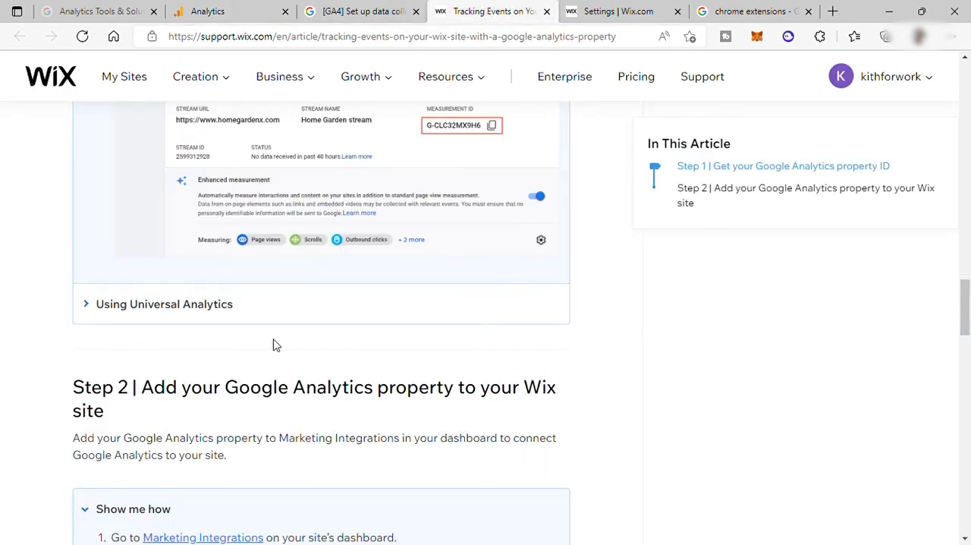
Switch to the Wix dashboard, open the Google Analytics marketing integration and read how to add a Google Analytics ID to the site
scroll(318, 322, "down", 2)
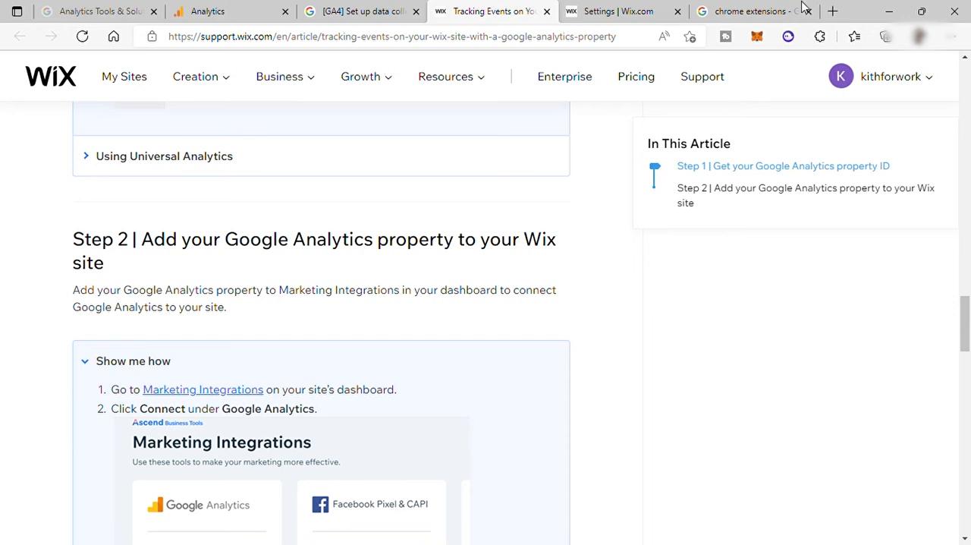
left_click(615, 12)
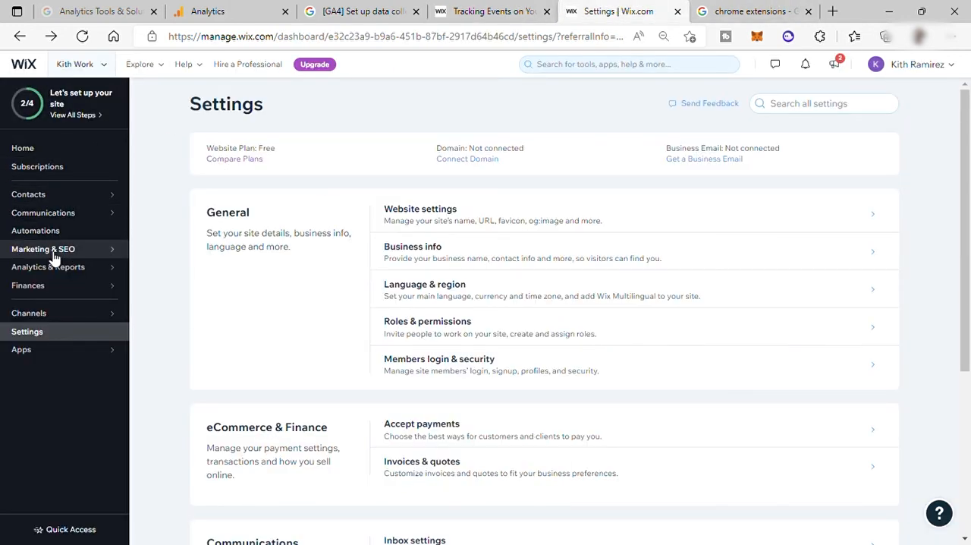
mouse_move(55, 258)
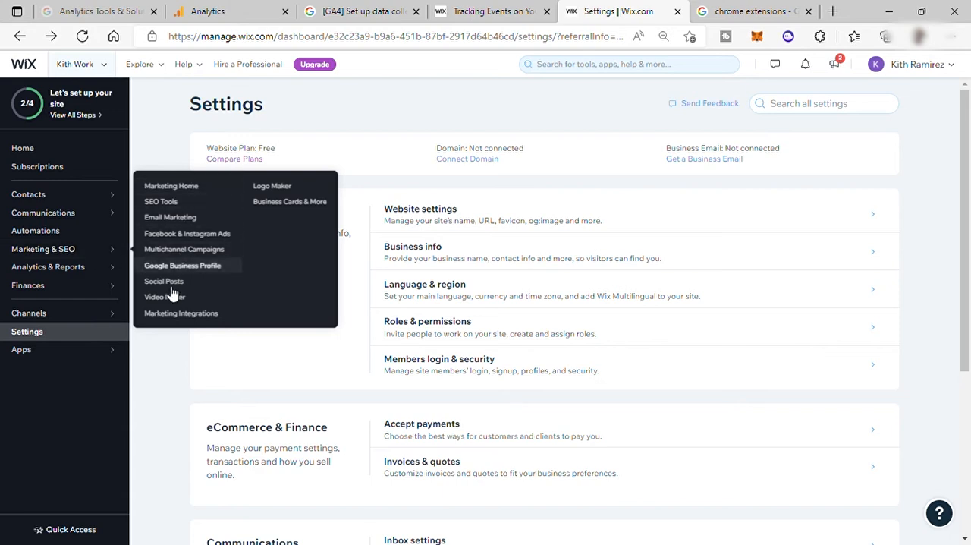
left_click(176, 317)
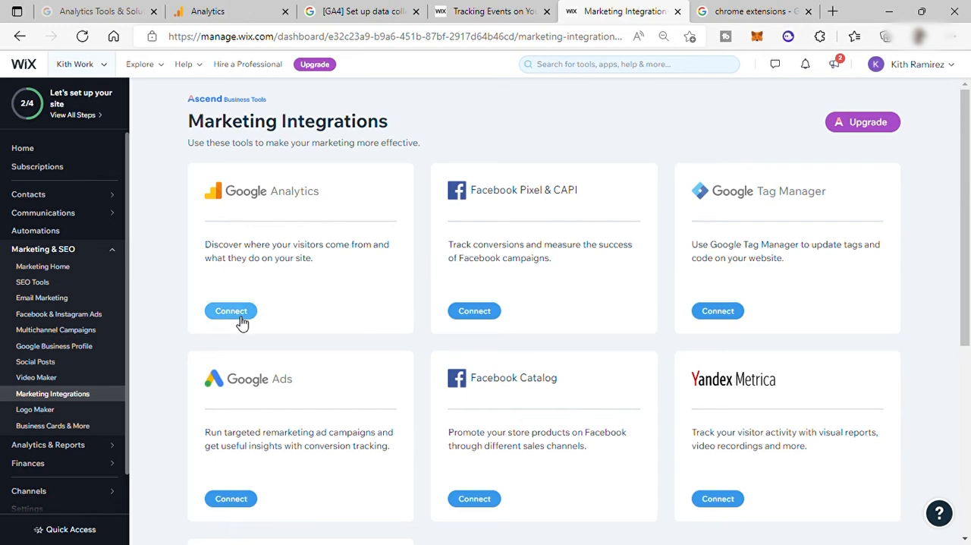
left_click(237, 317)
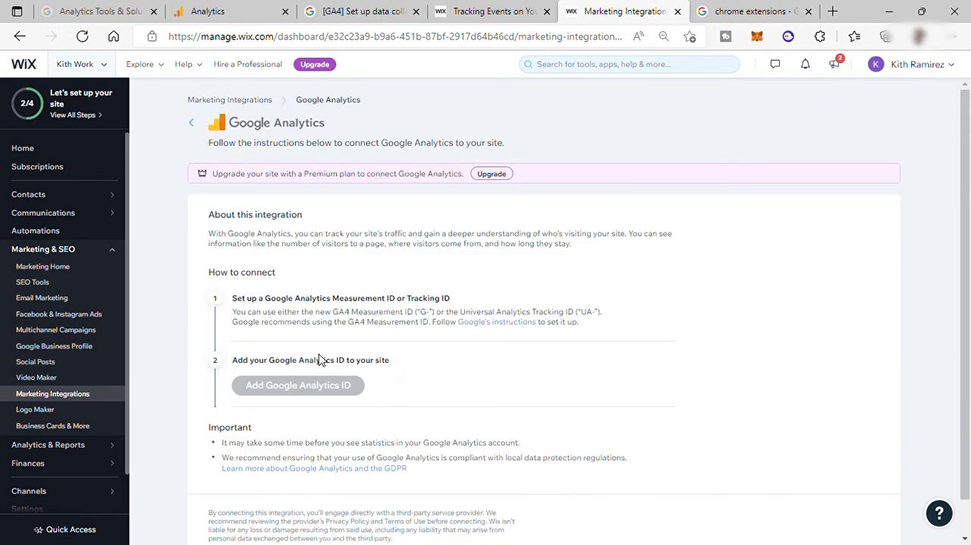
scroll(354, 254, "down", 1)
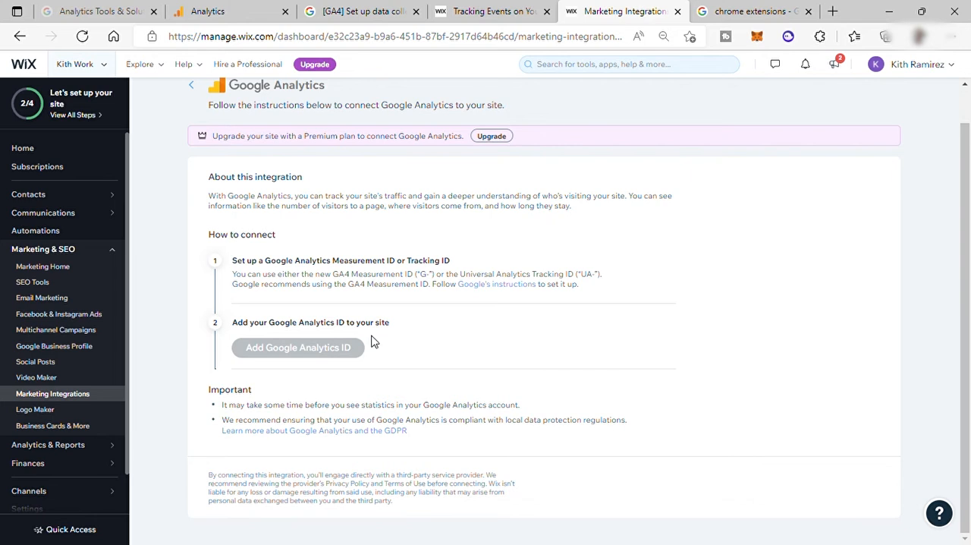
mouse_move(276, 353)
mouse_move(306, 349)
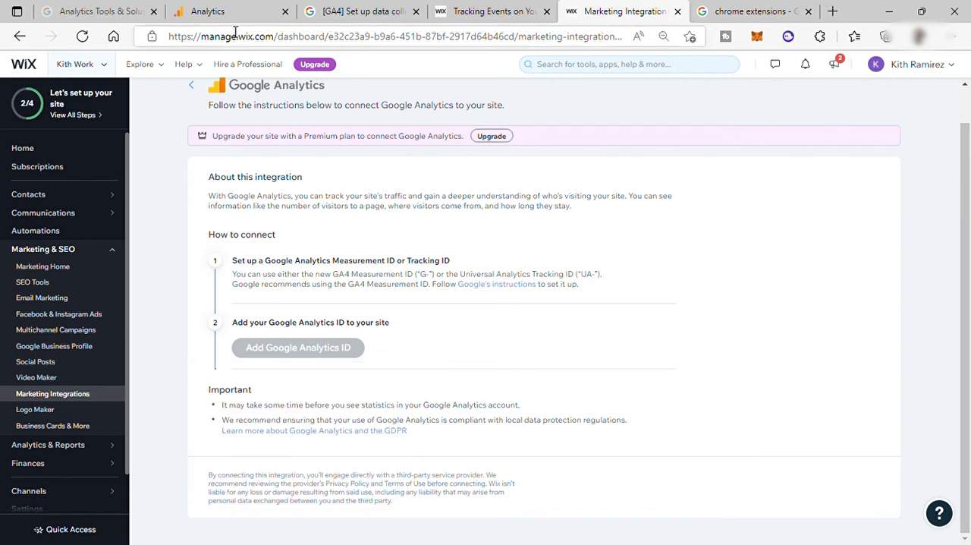
Return to the web stream details in Google Analytics and look at the Google Tag Manager option in the tagging instructions
left_click(213, 13)
scroll(558, 258, "down", 5)
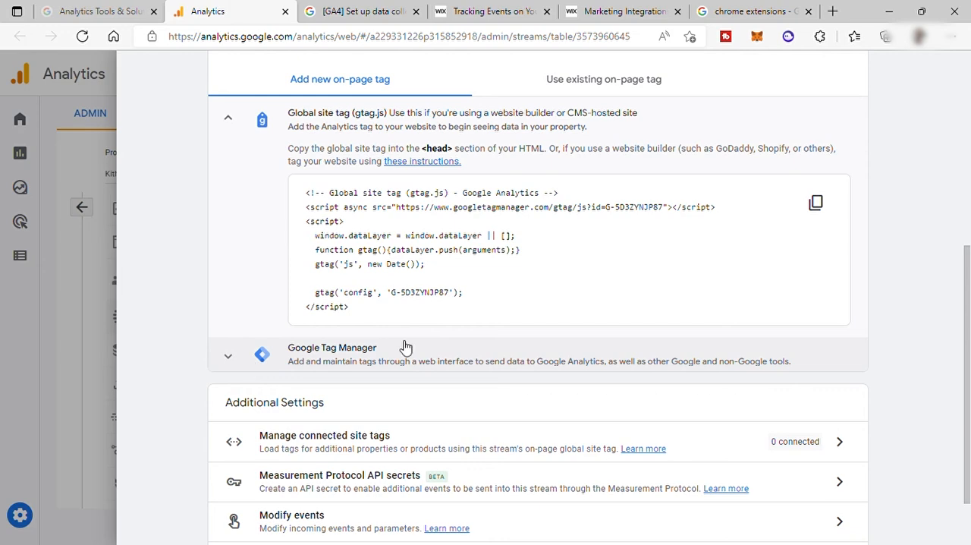
left_click(326, 364)
left_click(327, 364)
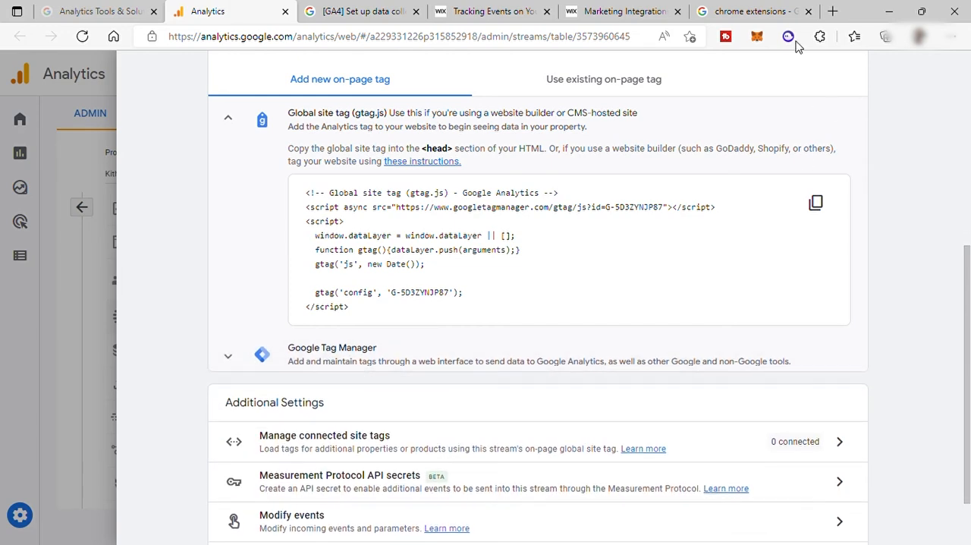
Switch to the Chrome Web Store, search for "google tag manager" and install the Tag Assistant Legacy (by Google) extension
left_click(749, 12)
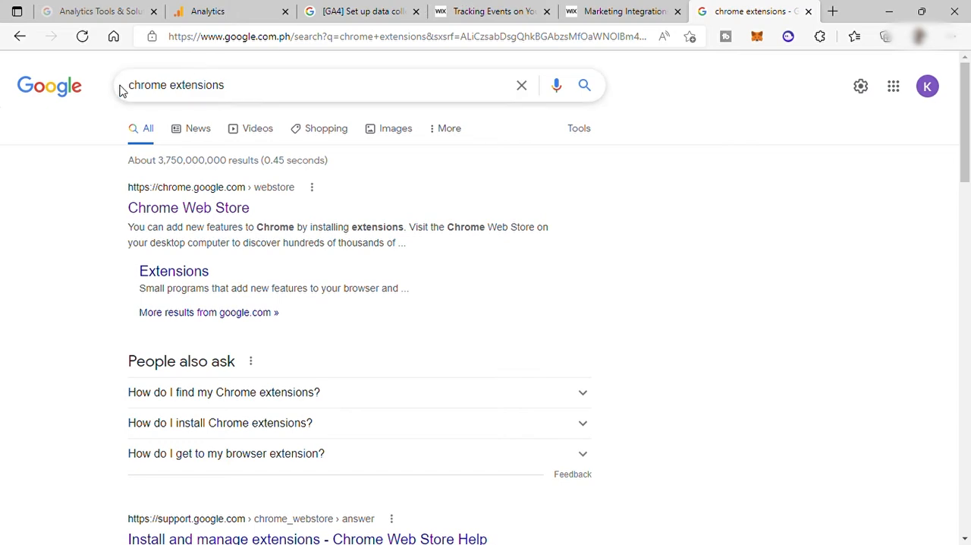
scroll(309, 217, "down", 3)
scroll(307, 205, "up", 2)
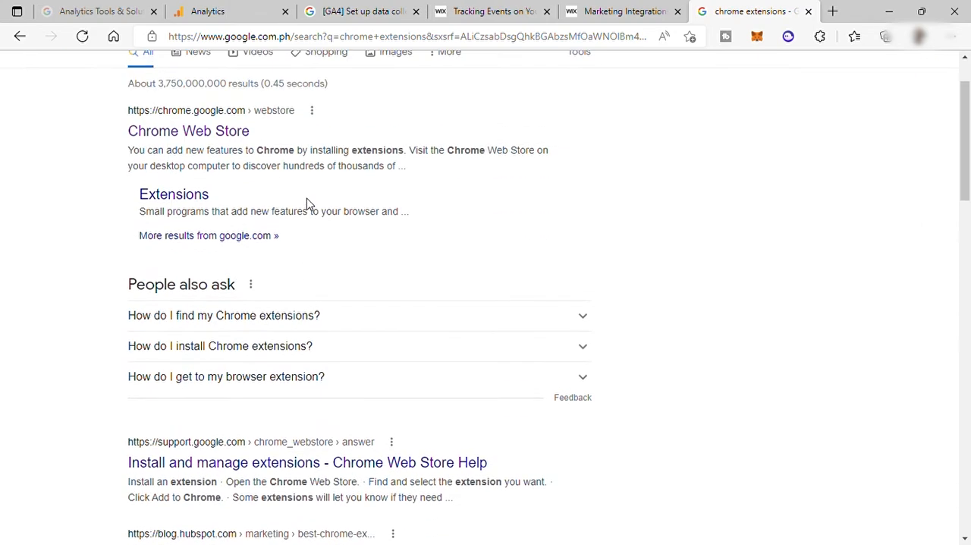
left_click(215, 135)
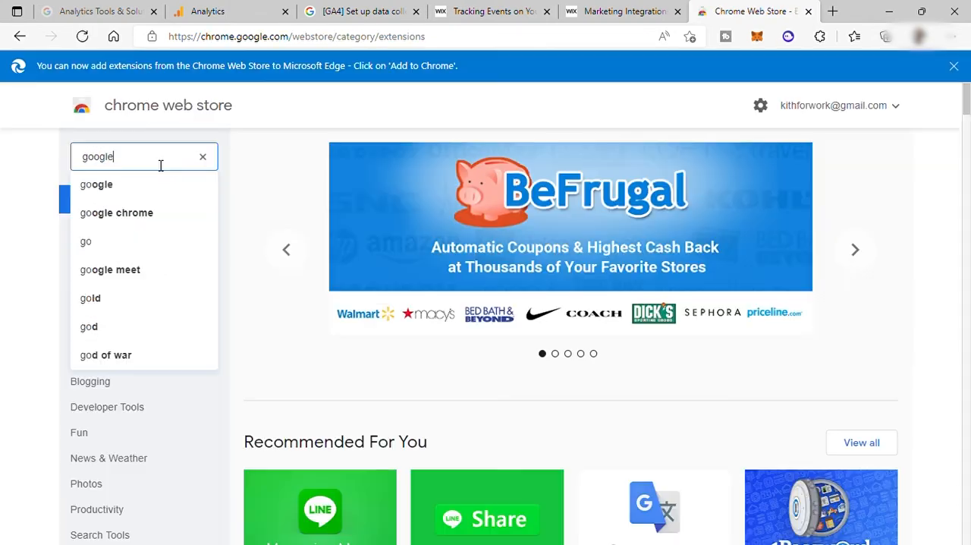
type("tag m")
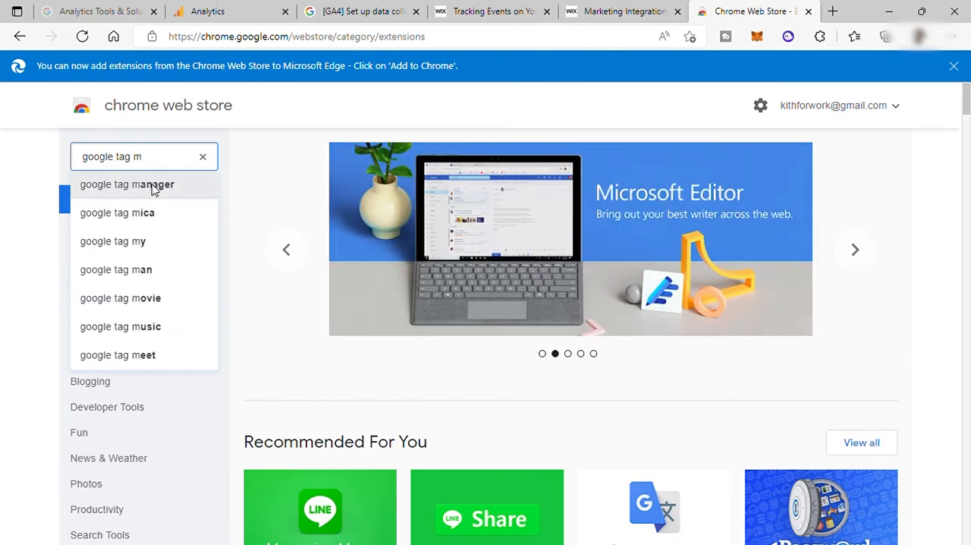
left_click(154, 190)
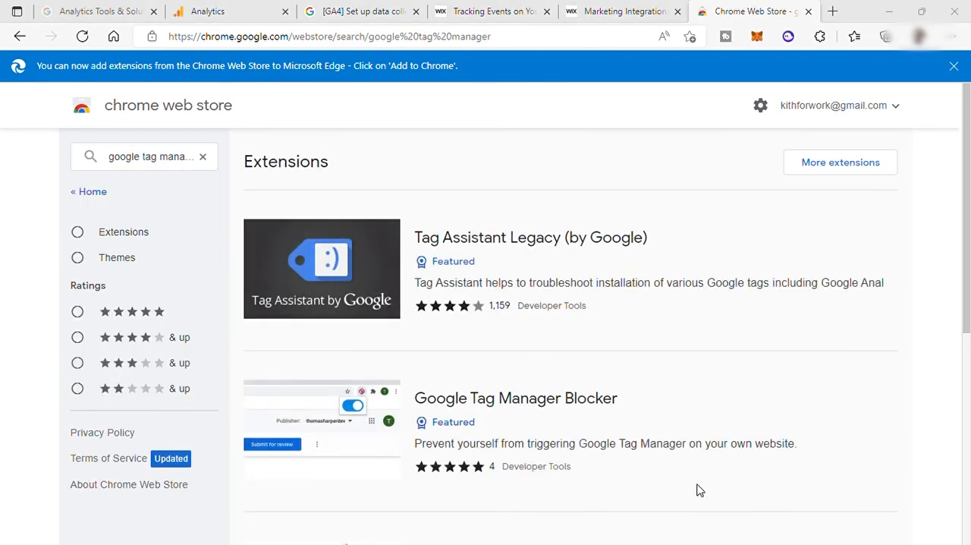
left_click(510, 250)
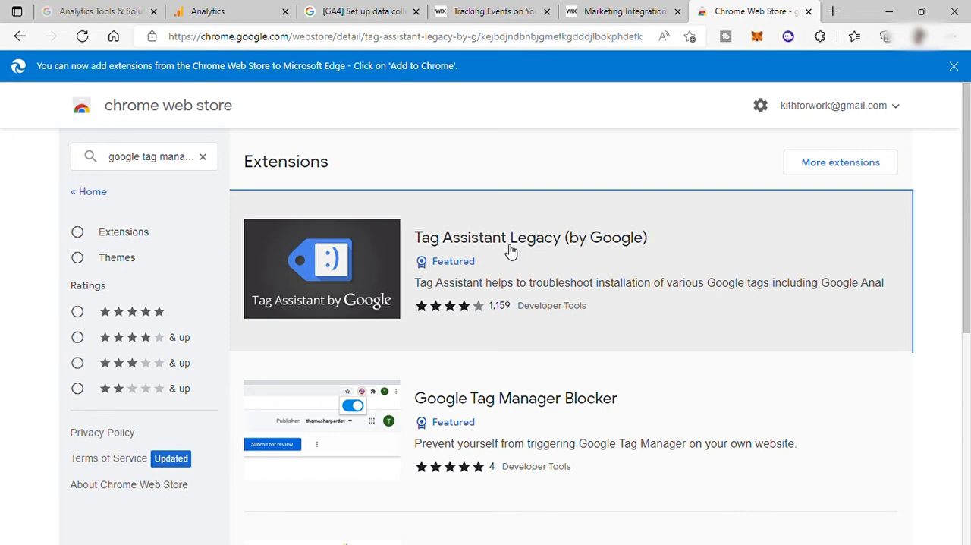
left_click(784, 211)
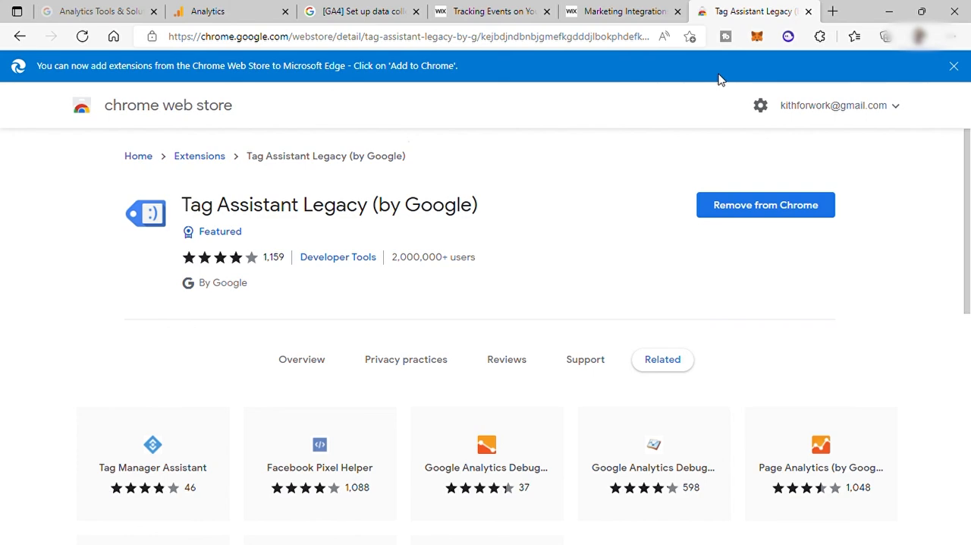
Return to Google Analytics, close the KithForWork web stream details and go to the property's Home page
left_click(222, 11)
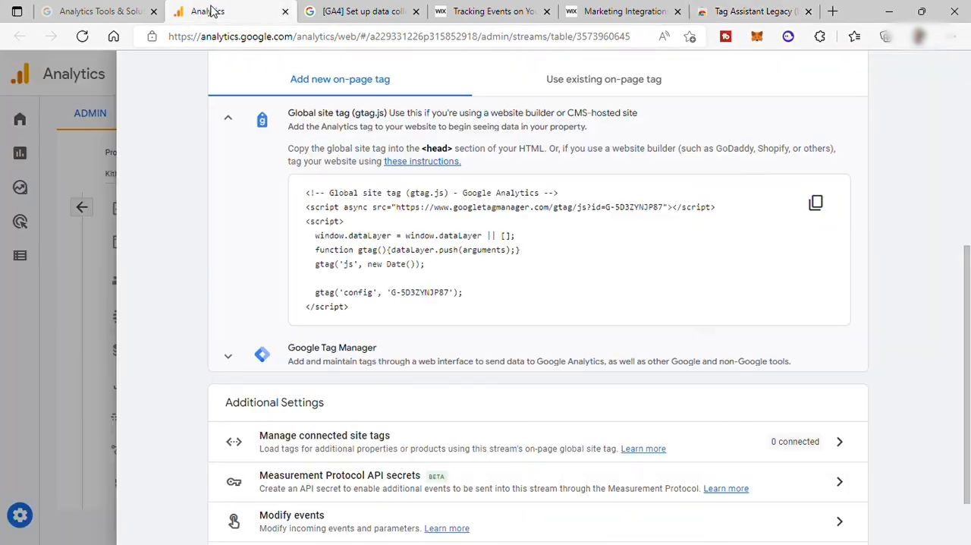
scroll(174, 149, "up", 5)
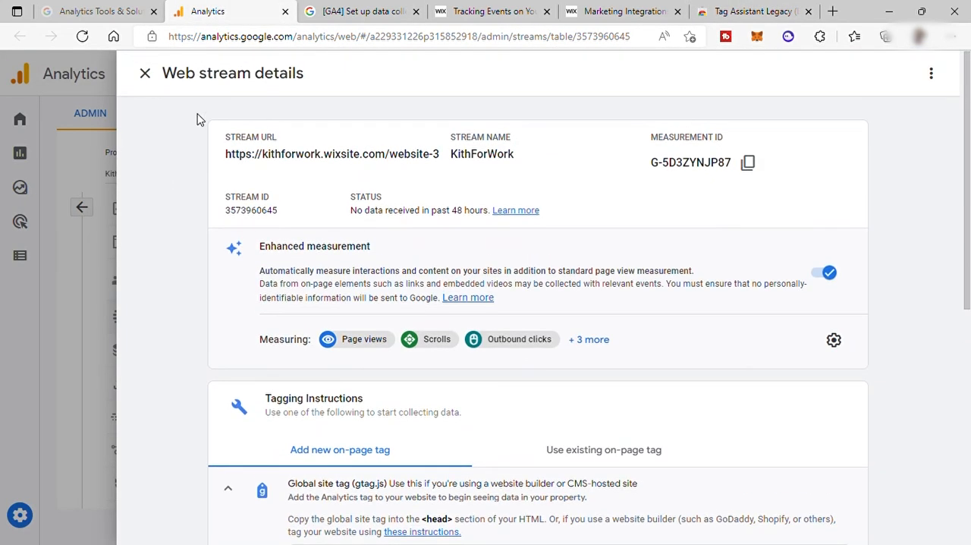
left_click(144, 73)
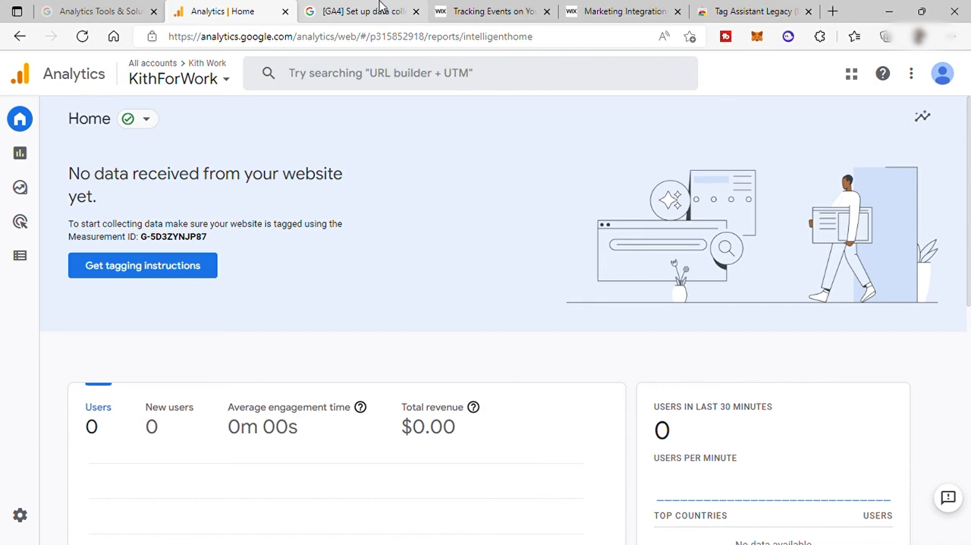
Look through the CMS platforms in the Analytics Help article, read the GoDaddy instructions and return to the Google Analytics Home page
left_click(357, 11)
left_click(329, 267)
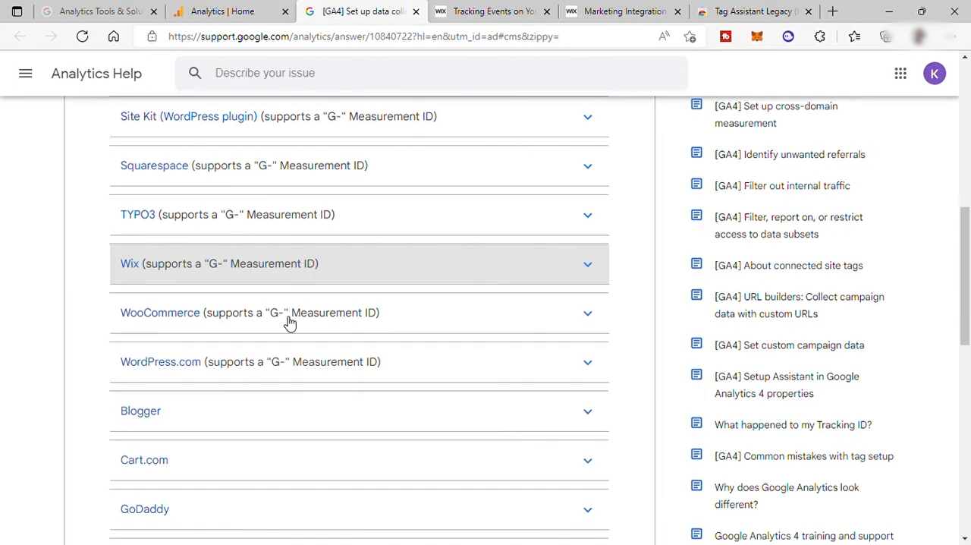
scroll(307, 314, "up", 3)
scroll(307, 315, "down", 4)
scroll(250, 372, "down", 2)
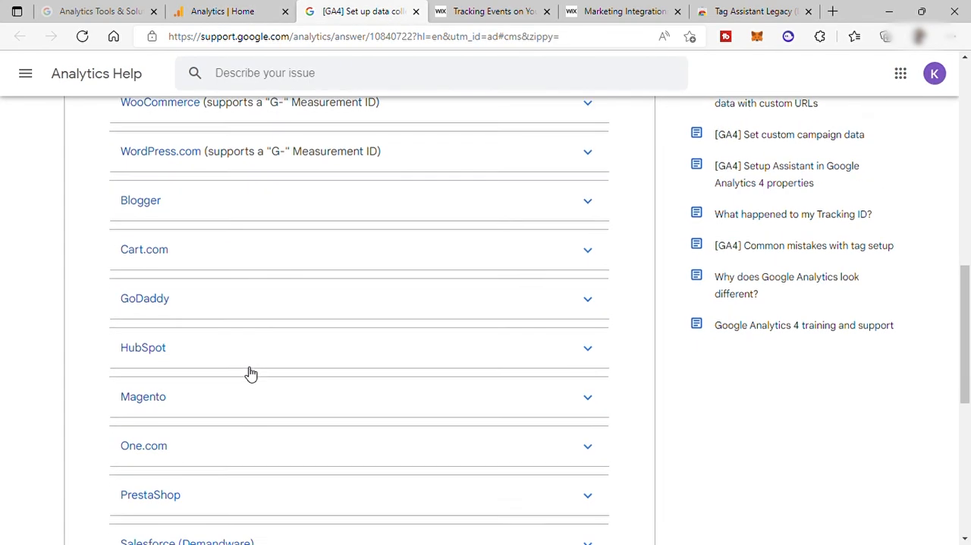
left_click(256, 299)
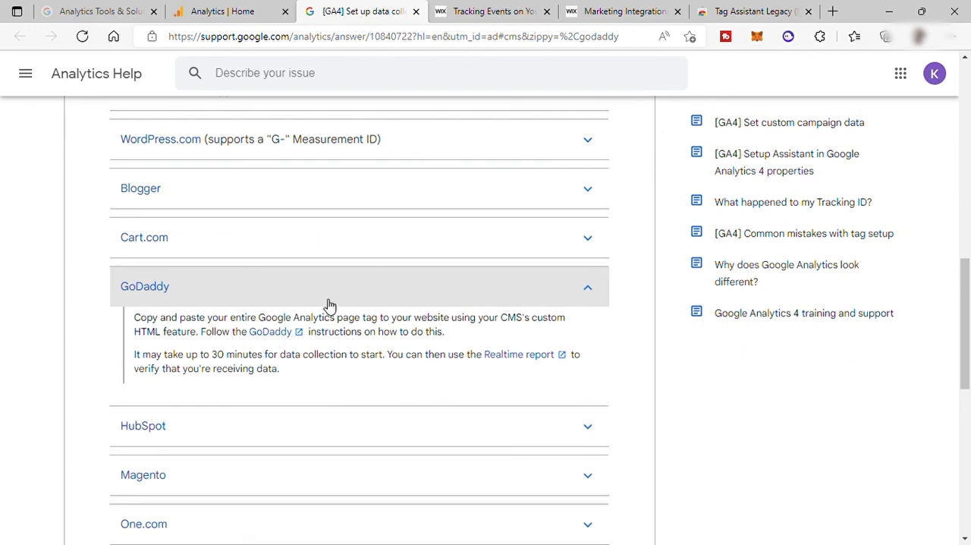
scroll(329, 308, "down", 4)
scroll(229, 293, "up", 12)
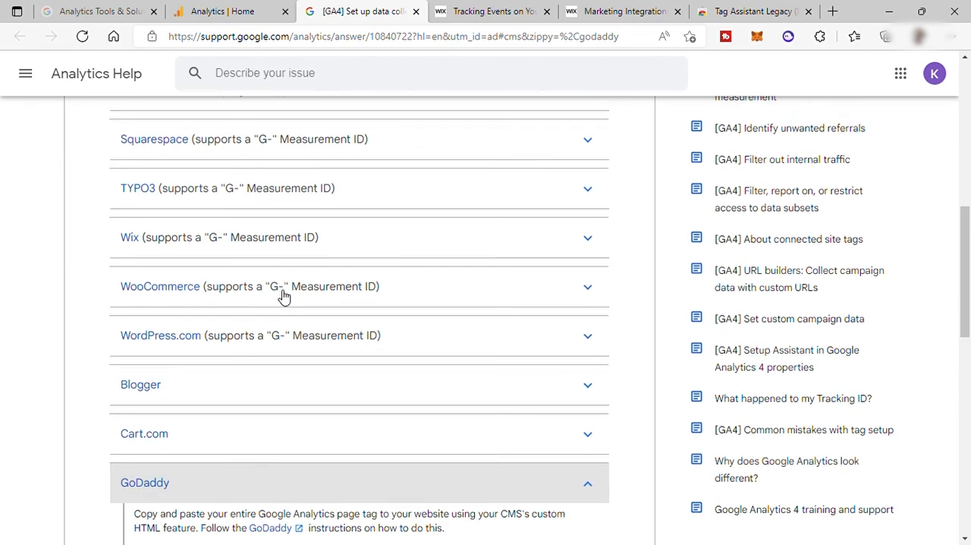
left_click(210, 13)
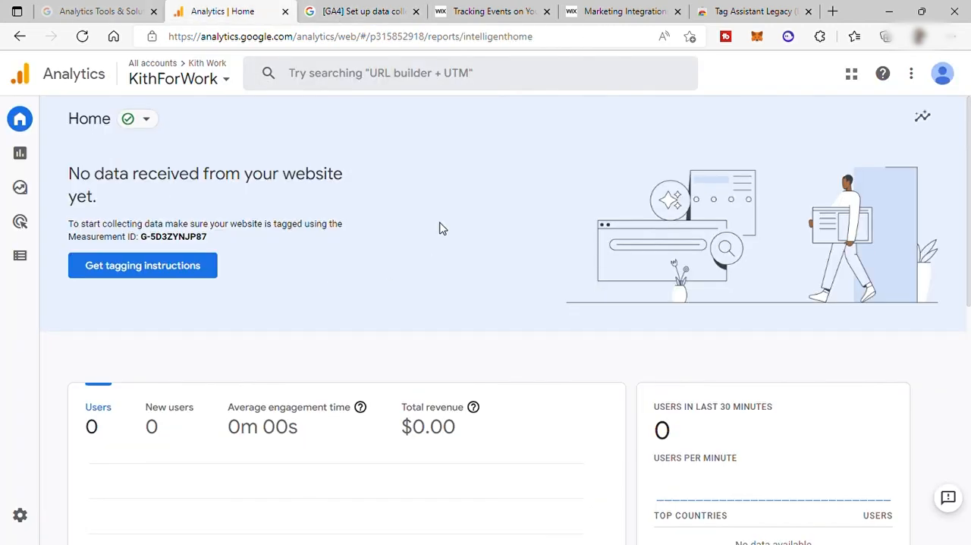